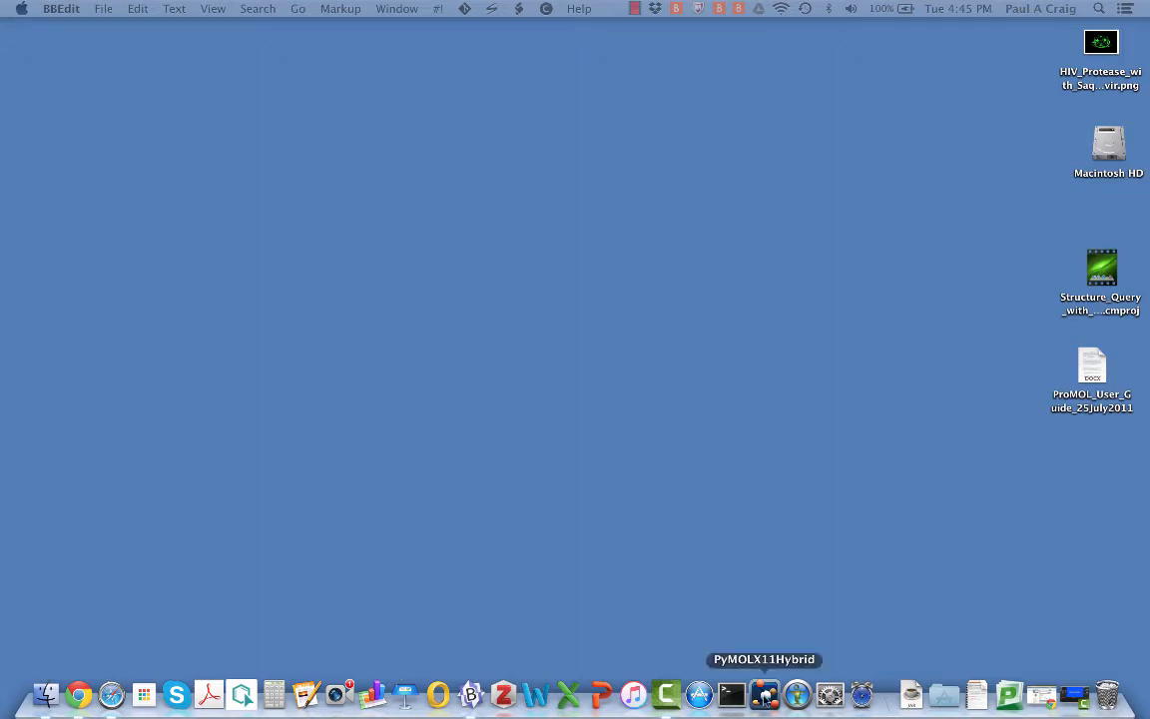
Launch PyMOL, open the ProMol 5.4-r452 plugin, and place its window beside the PyMOL windows.
{"action": "left_click", "coordinate": [765, 696]}
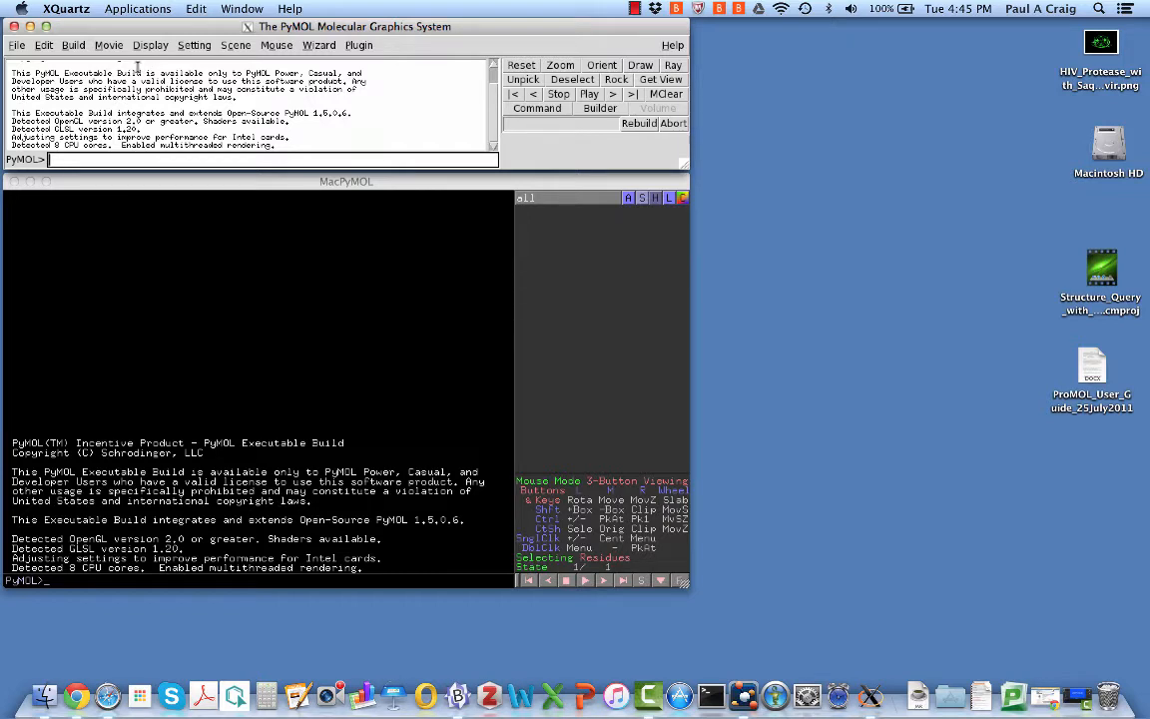
{"action": "left_click", "coordinate": [355, 45]}
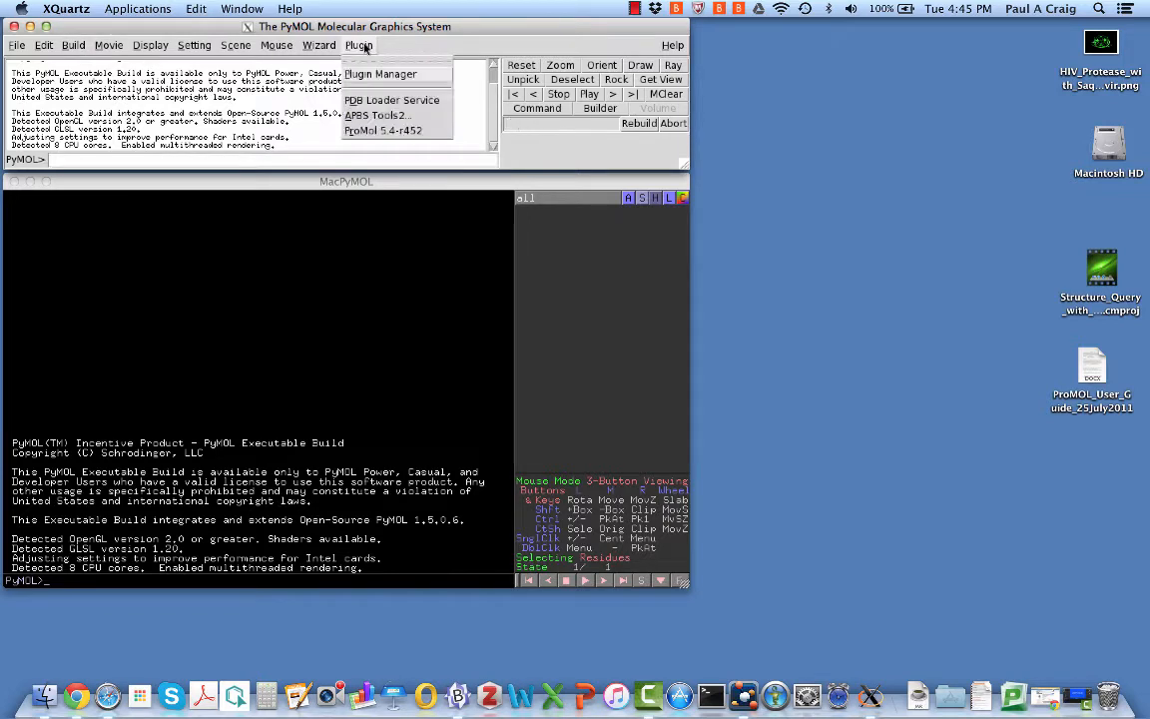
{"action": "left_click", "coordinate": [375, 132]}
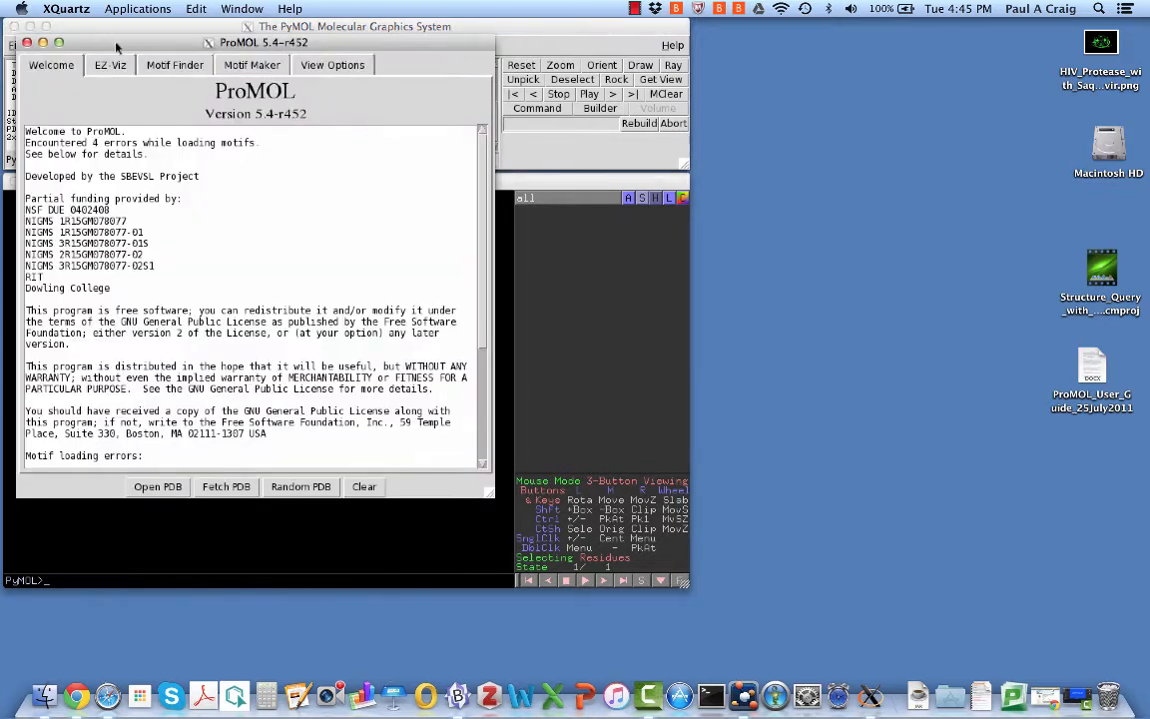
{"action": "left_click_drag", "start_coordinate": [150, 46], "coordinate": [780, 28]}
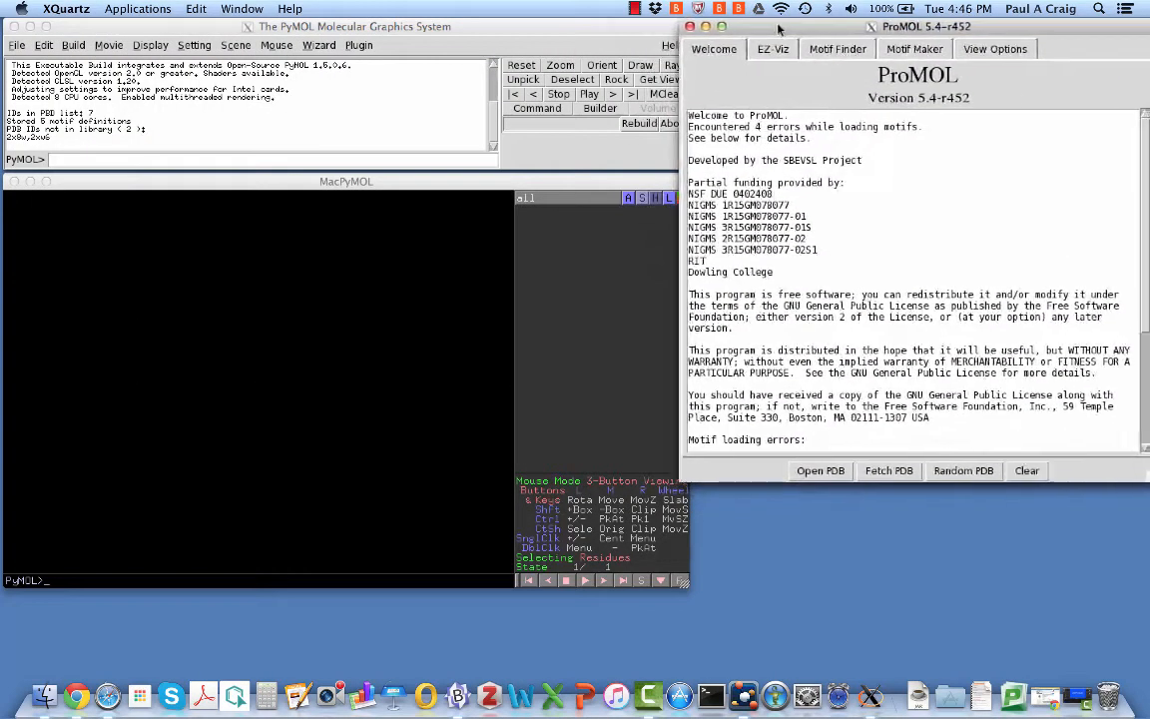
Enter 1an1 as the PDB entry to search in ProMOL's Motif Finder.
{"action": "left_click", "coordinate": [839, 50]}
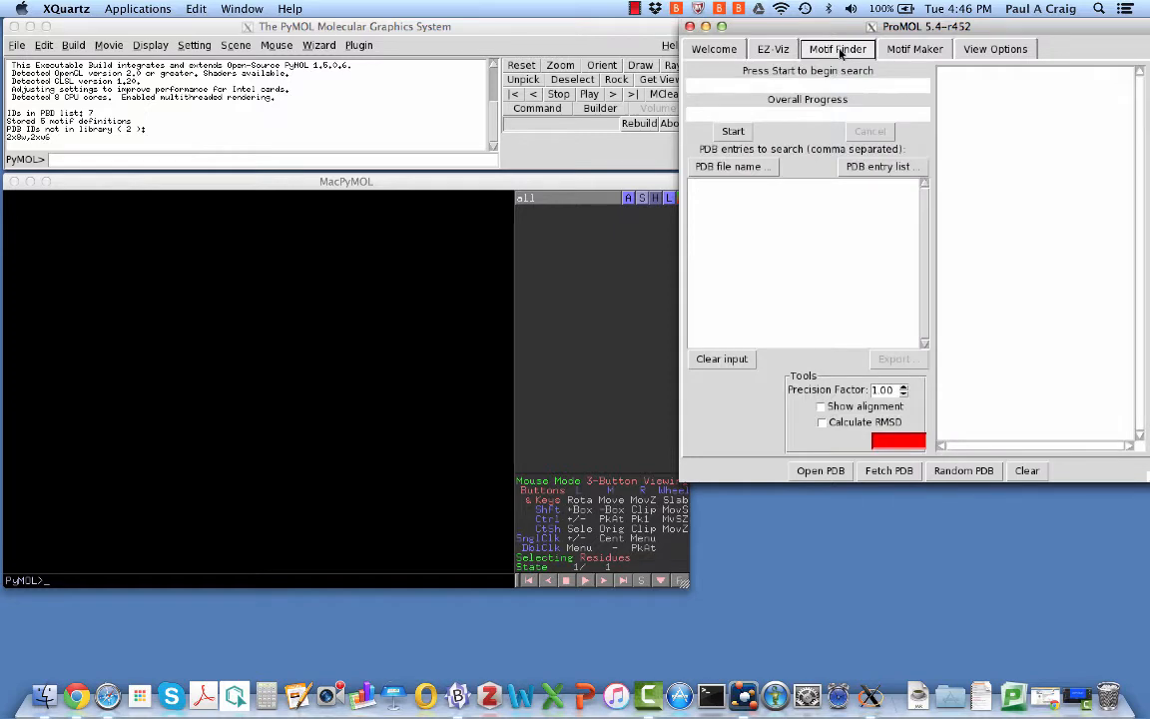
{"action": "left_click", "coordinate": [742, 191]}
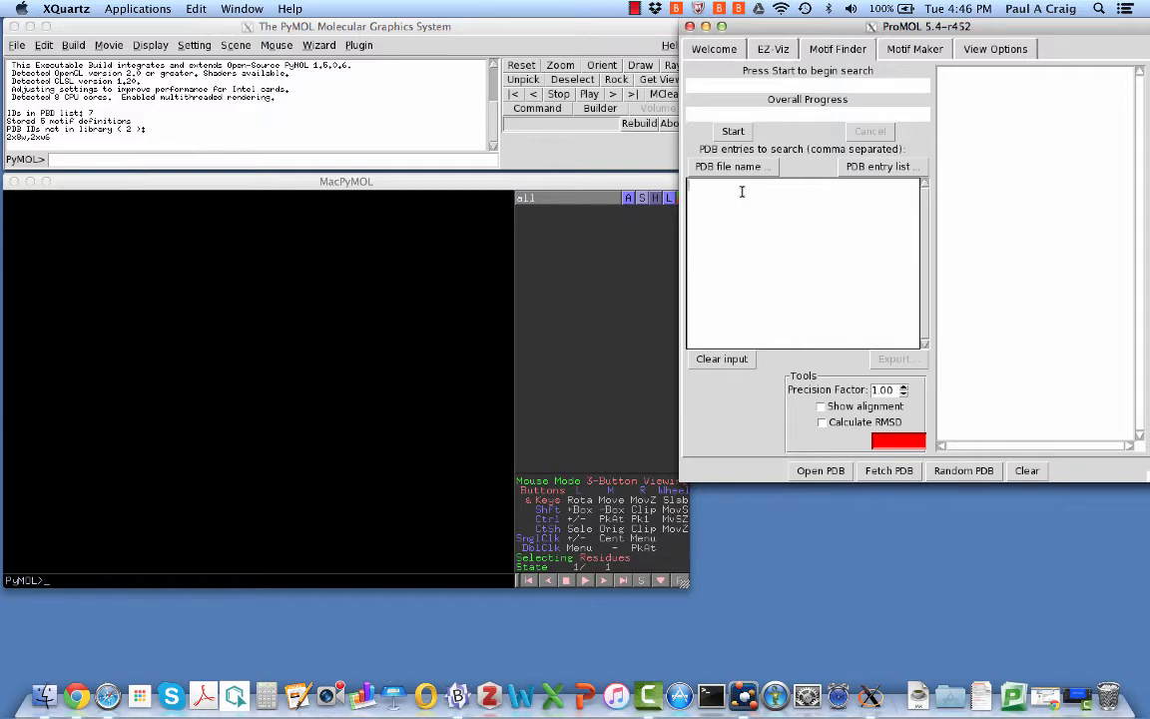
{"action": "type", "text": "1an1"}
Start the motif search using only the P set and A set, without calculating RMSD.
{"action": "left_click", "coordinate": [732, 132]}
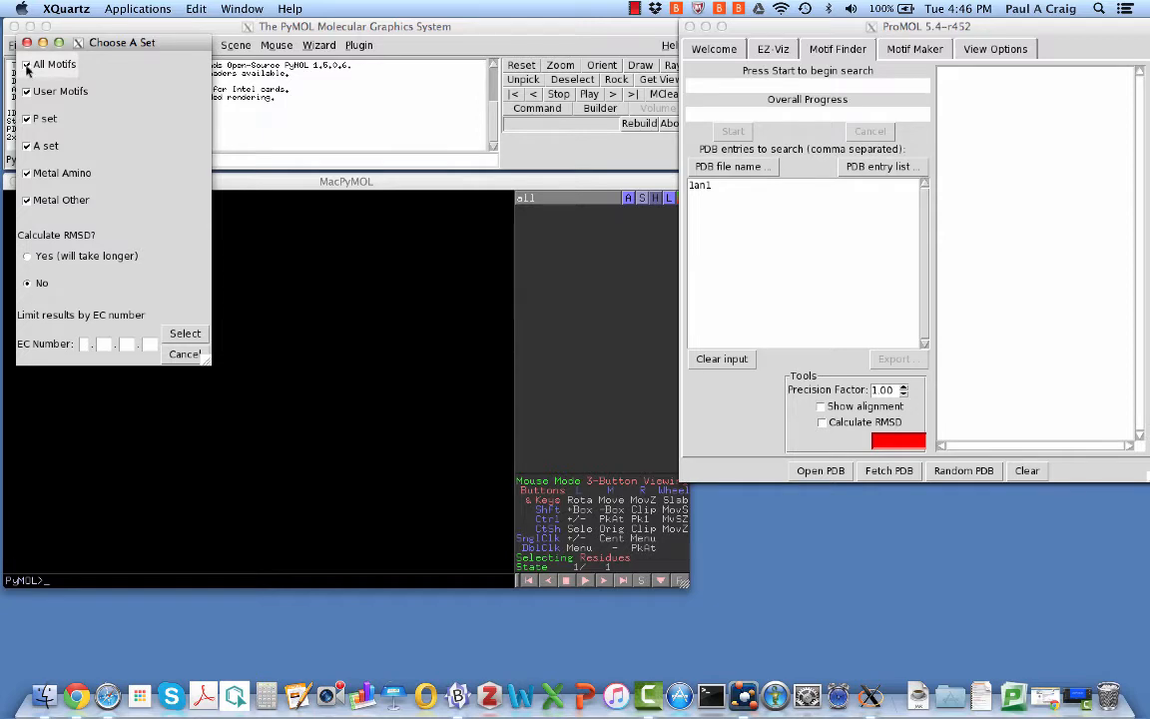
{"action": "left_click", "coordinate": [27, 65]}
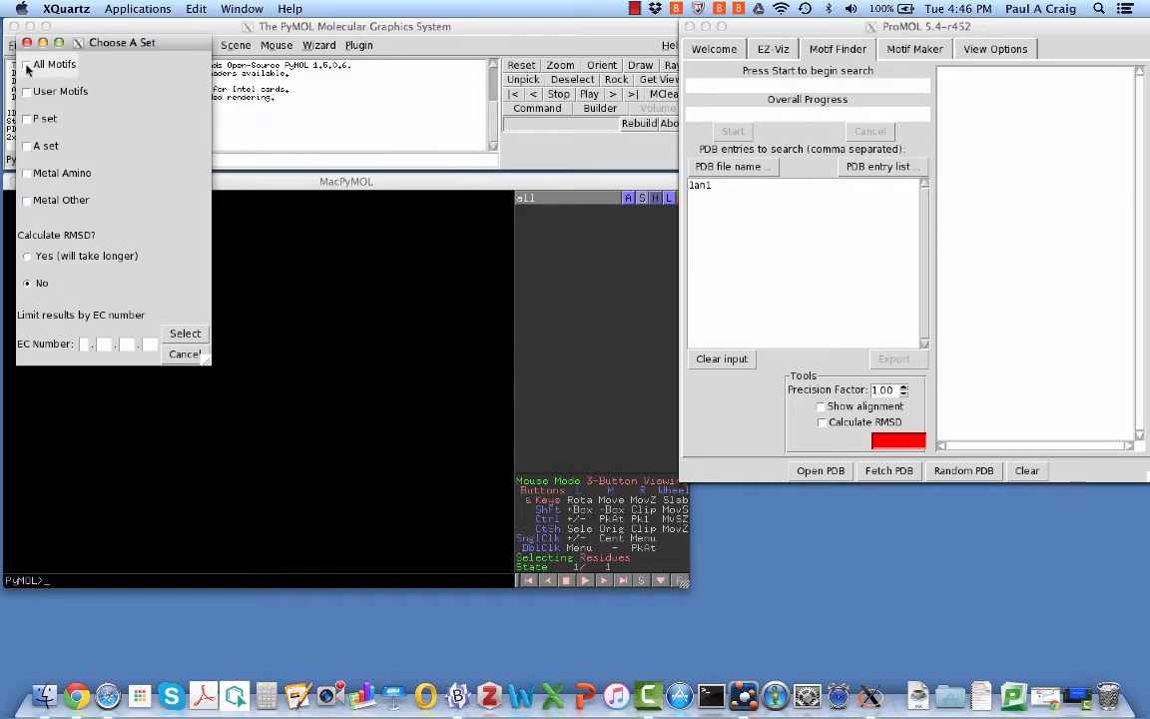
{"action": "left_click", "coordinate": [27, 119]}
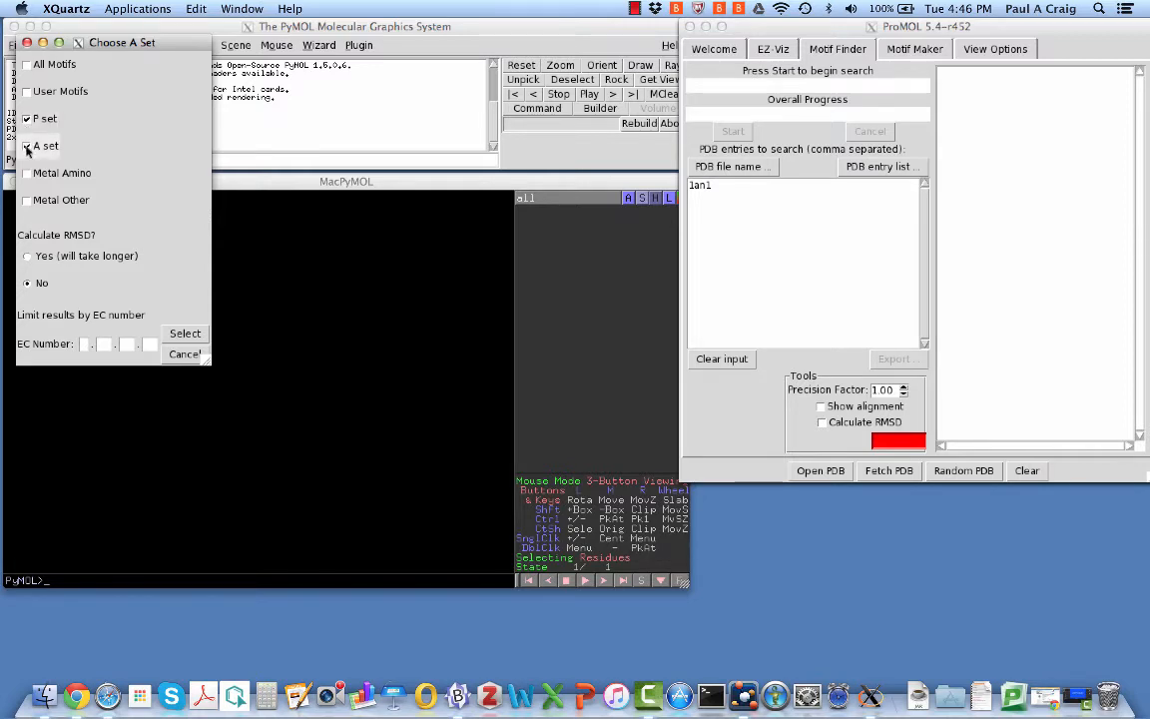
{"action": "left_click", "coordinate": [27, 146]}
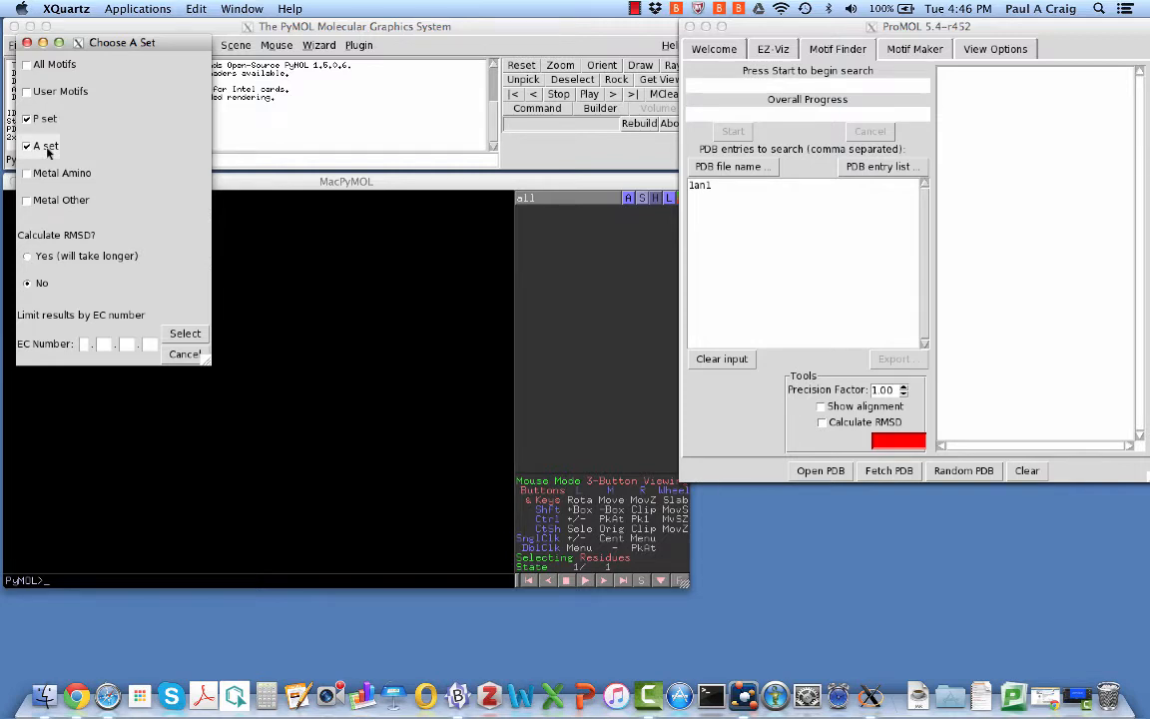
{"action": "left_click", "coordinate": [184, 334]}
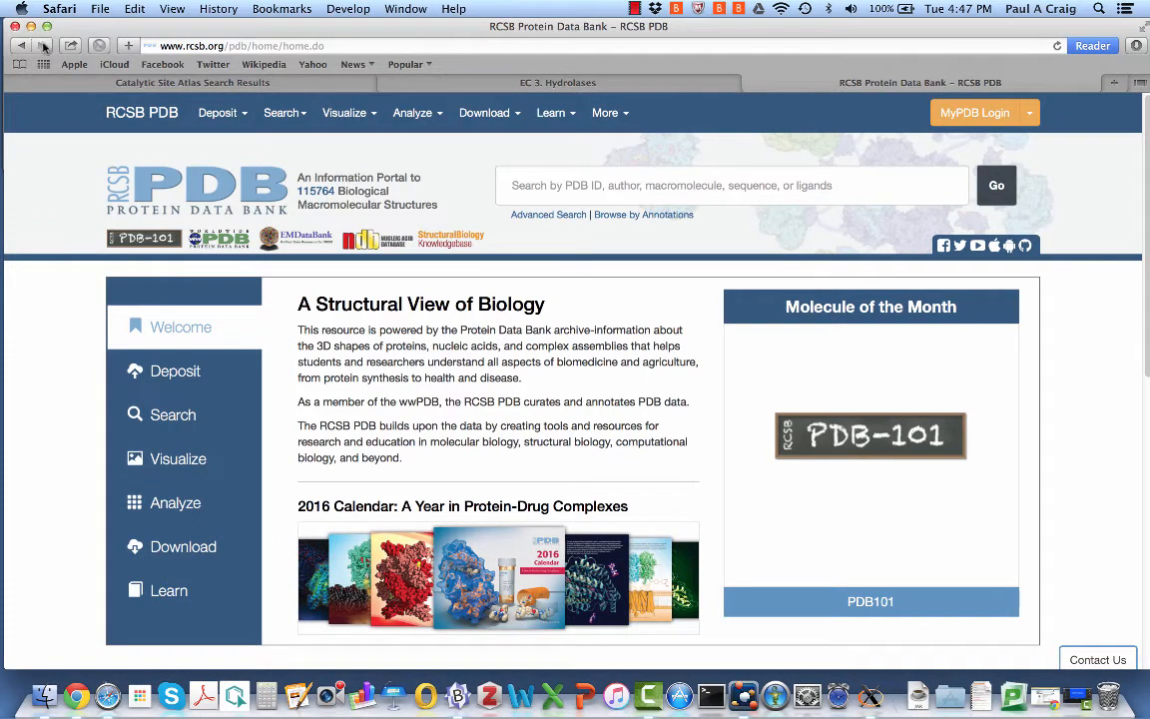
Switch to Safari and search the RCSB Protein Data Bank for entry 1an1.
{"action": "left_click_drag", "start_coordinate": [92, 28], "coordinate": [90, 27]}
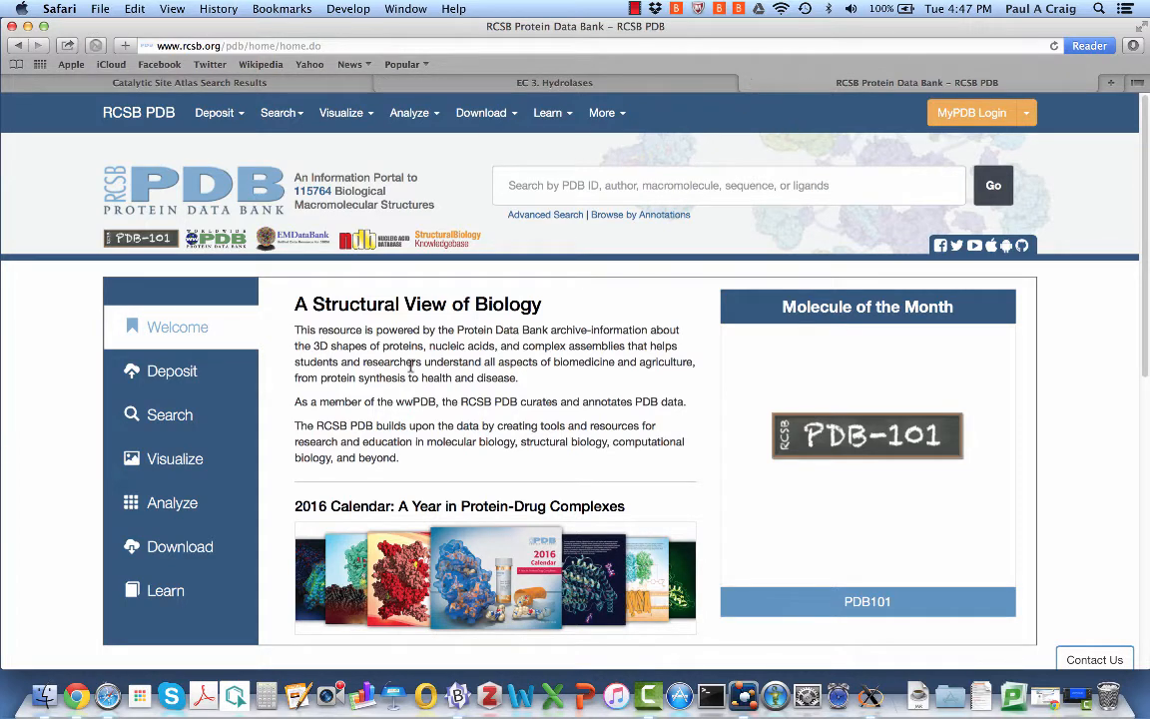
{"action": "left_click", "coordinate": [530, 185]}
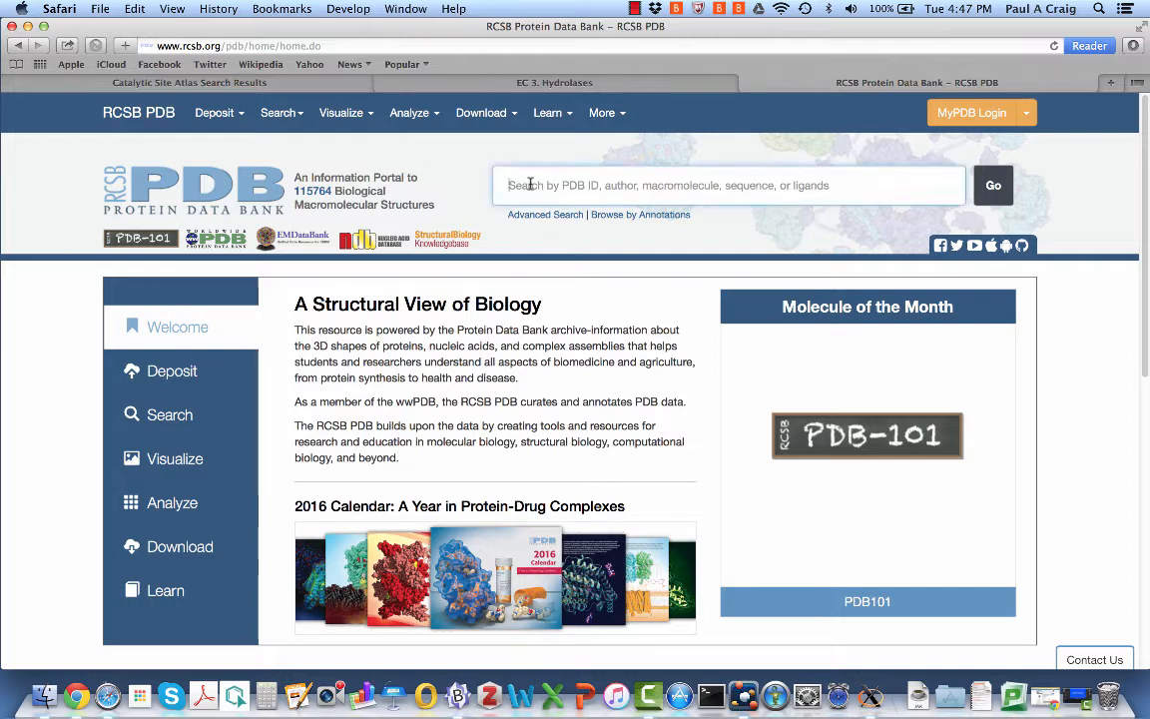
{"action": "type", "text": "1an1"}
{"action": "key", "text": "Return"}
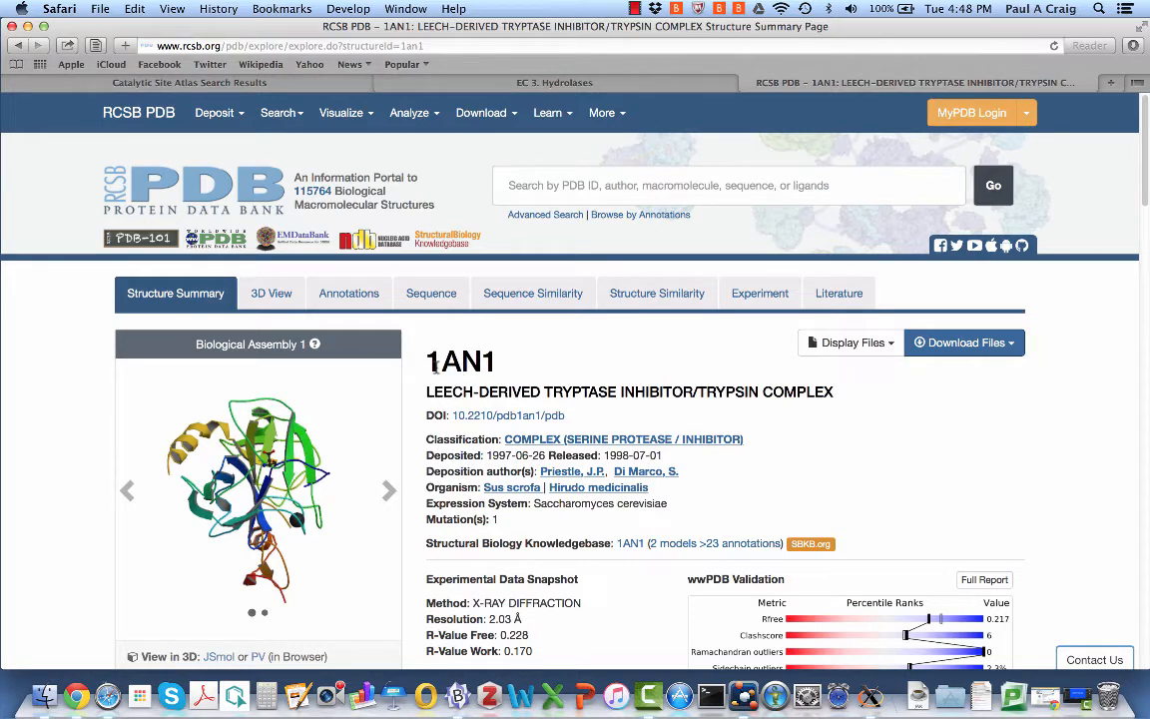
Examine the 1AN1 structure summary down to the trypsin entity's EC number in the Macromolecules section.
{"action": "left_click_drag", "start_coordinate": [430, 364], "coordinate": [497, 362]}
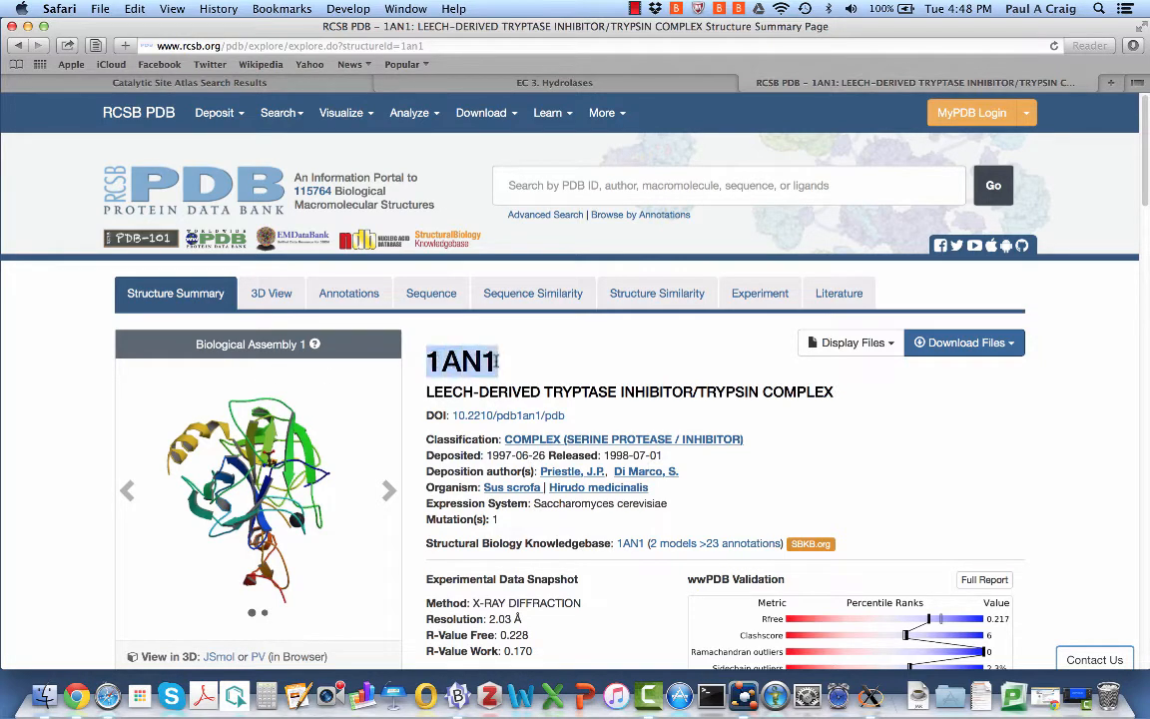
{"action": "left_click", "coordinate": [588, 349]}
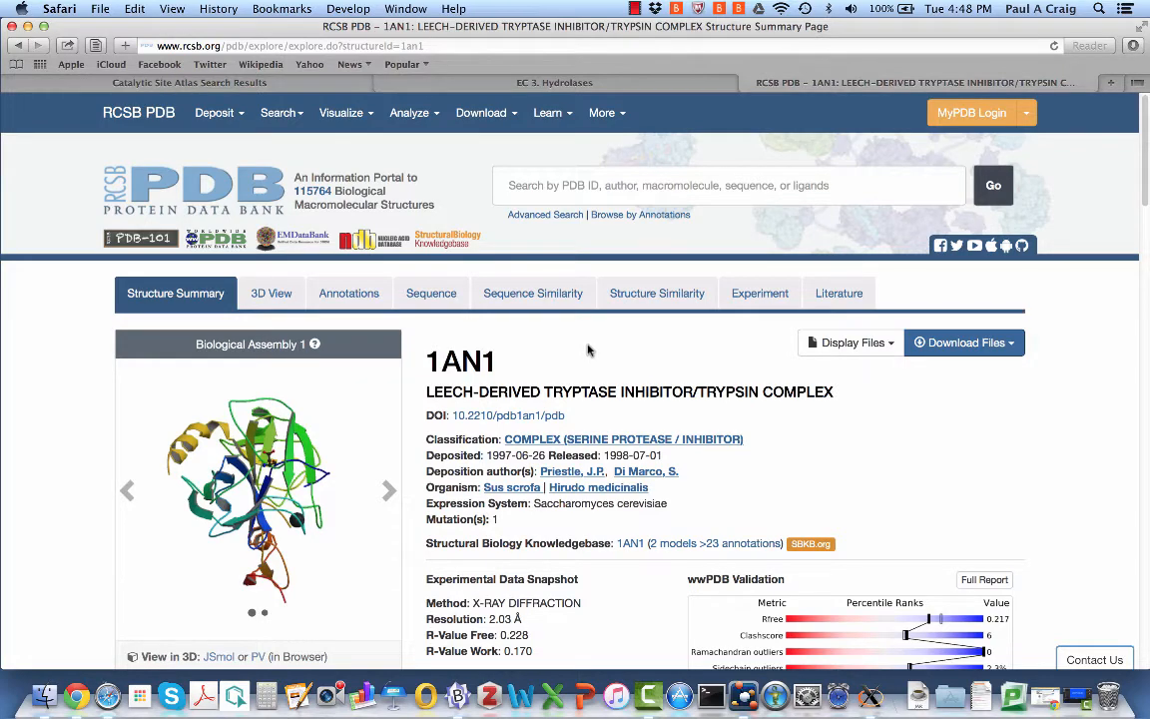
{"action": "scroll", "coordinate": [588, 350], "scroll_direction": "down", "scroll_amount": 8}
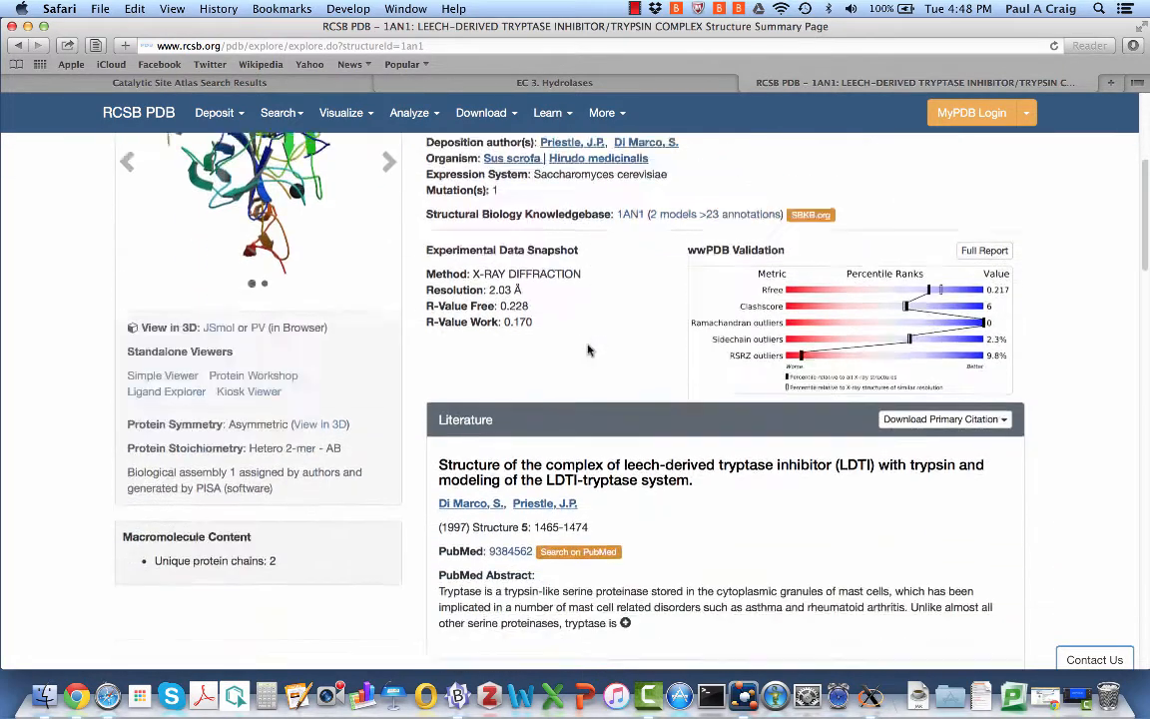
{"action": "scroll", "coordinate": [588, 349], "scroll_direction": "down", "scroll_amount": 6}
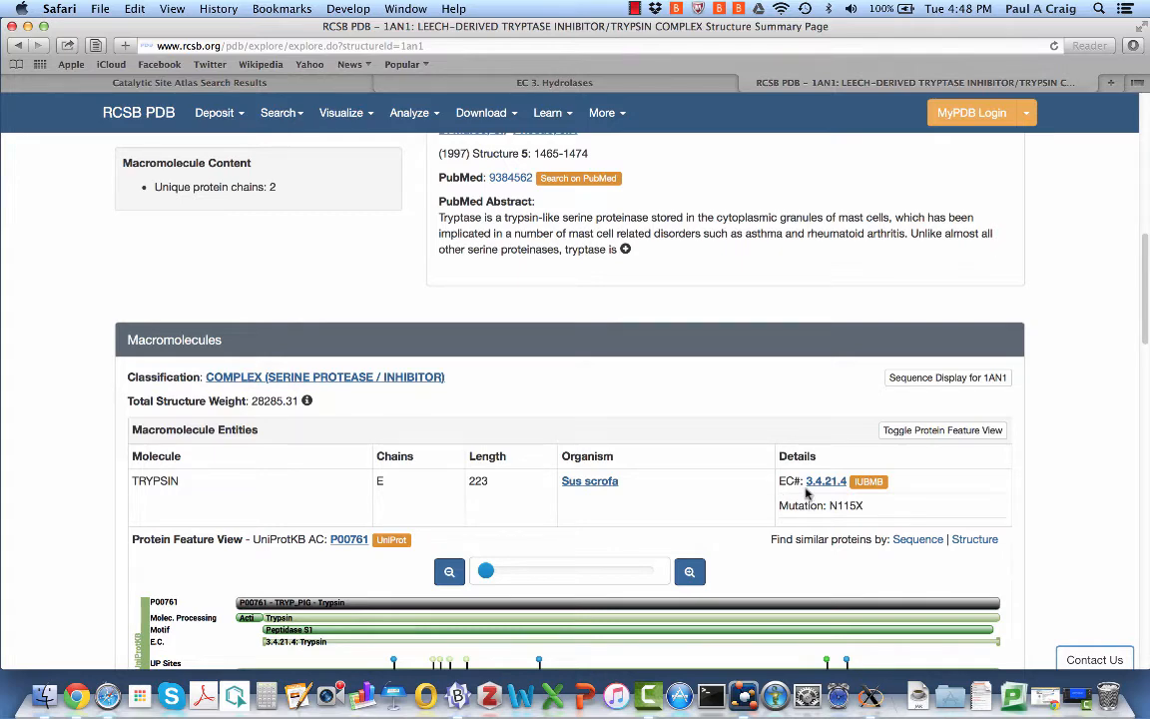
Find EC 3.4.21 Serine endopeptidases in the IUBMB EC 3 hydrolase list and open its separate-file enzyme listing.
{"action": "left_click", "coordinate": [511, 85]}
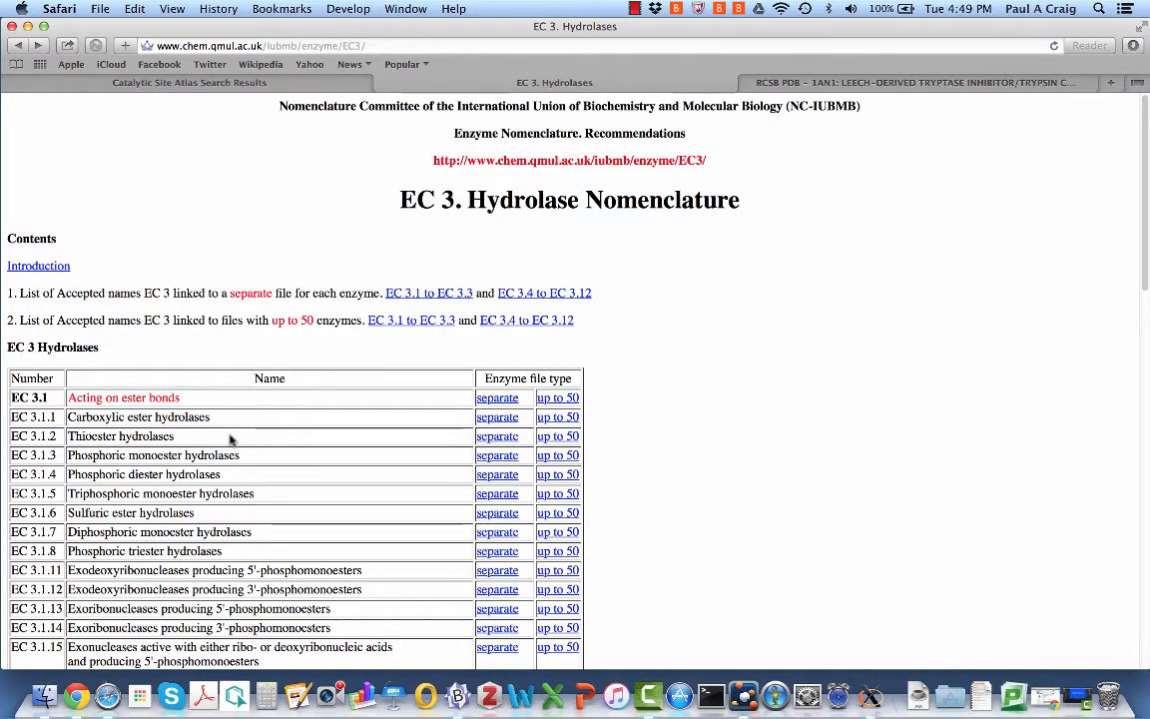
{"action": "scroll", "coordinate": [230, 440], "scroll_direction": "down", "scroll_amount": 5}
{"action": "scroll", "coordinate": [230, 439], "scroll_direction": "down", "scroll_amount": 9}
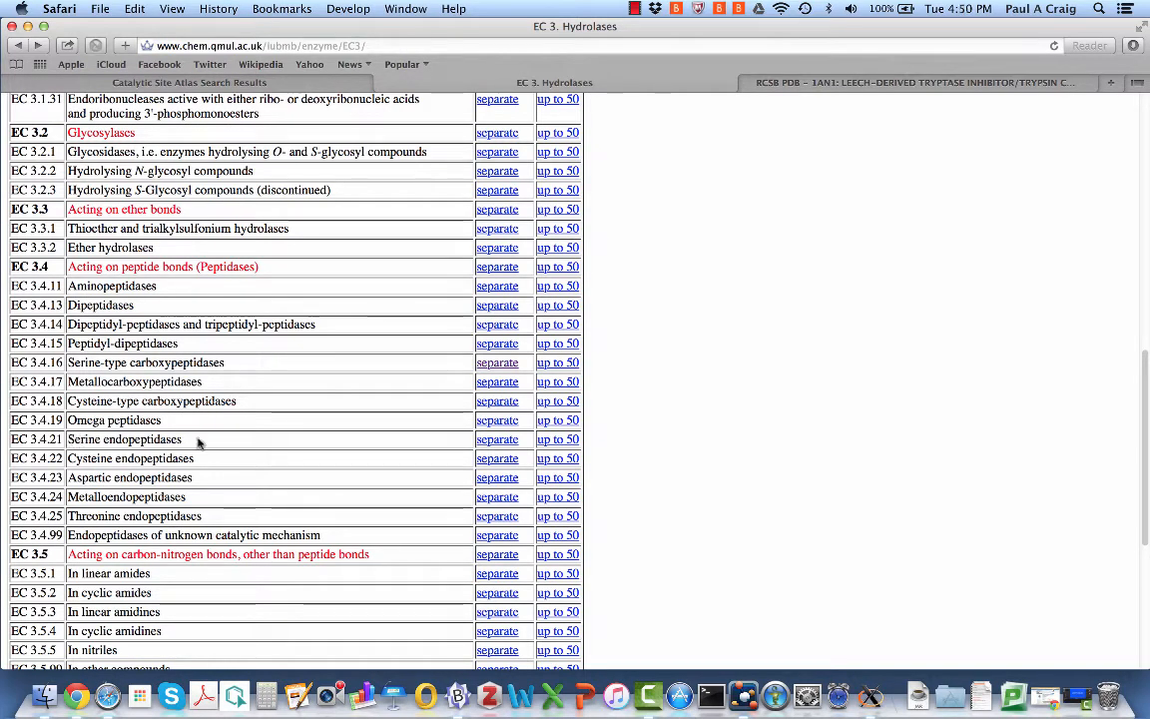
{"action": "left_click", "coordinate": [496, 440]}
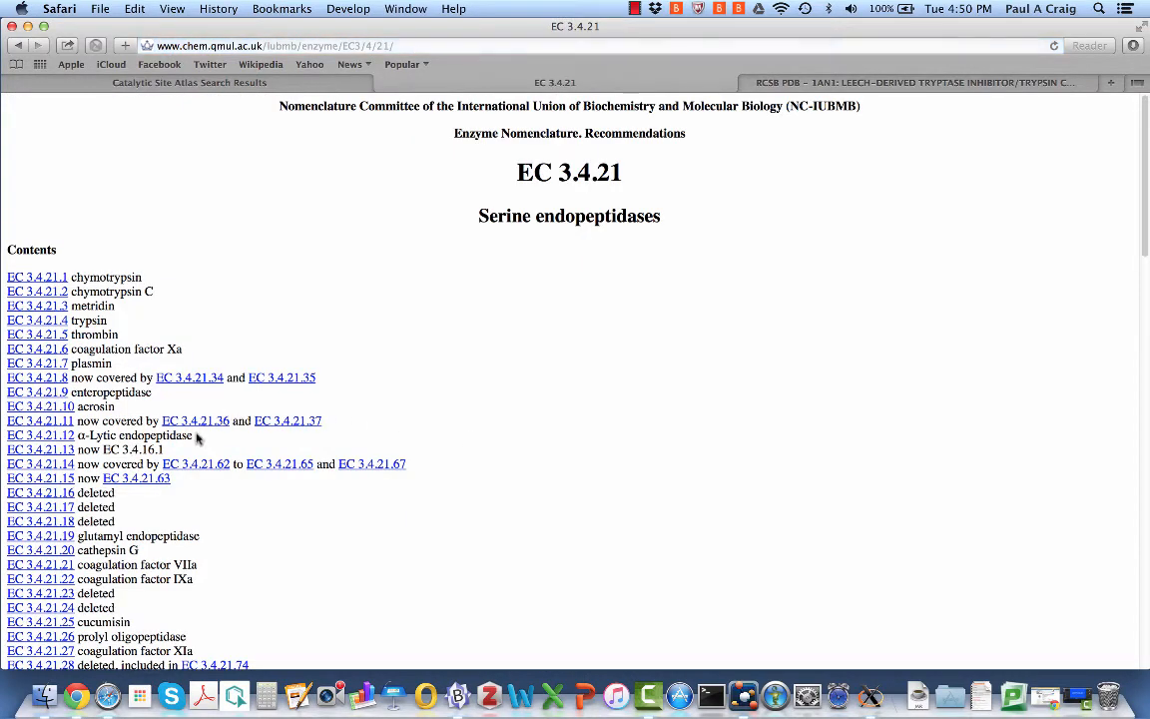
Browse the serine endopeptidases list and open the EC 3.4.21.4 trypsin entry.
{"action": "scroll", "coordinate": [198, 437], "scroll_direction": "down", "scroll_amount": 5}
{"action": "scroll", "coordinate": [199, 439], "scroll_direction": "down", "scroll_amount": 2}
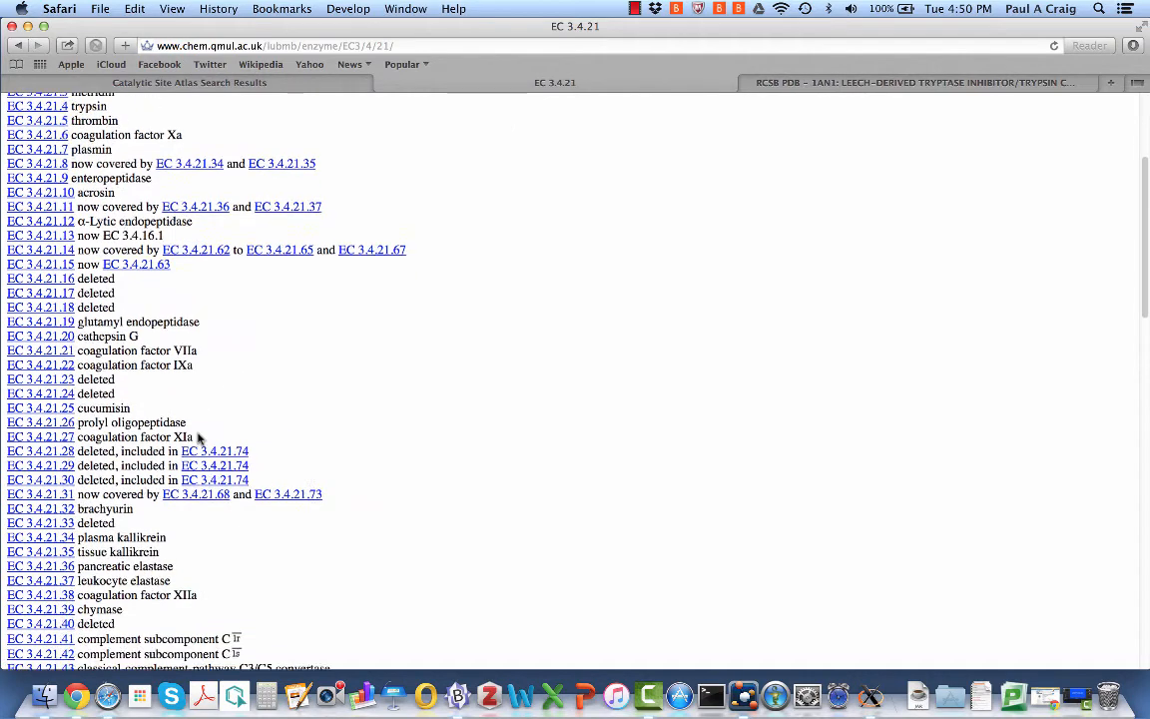
{"action": "scroll", "coordinate": [200, 440], "scroll_direction": "up", "scroll_amount": 5}
{"action": "scroll", "coordinate": [231, 437], "scroll_direction": "down", "scroll_amount": 1}
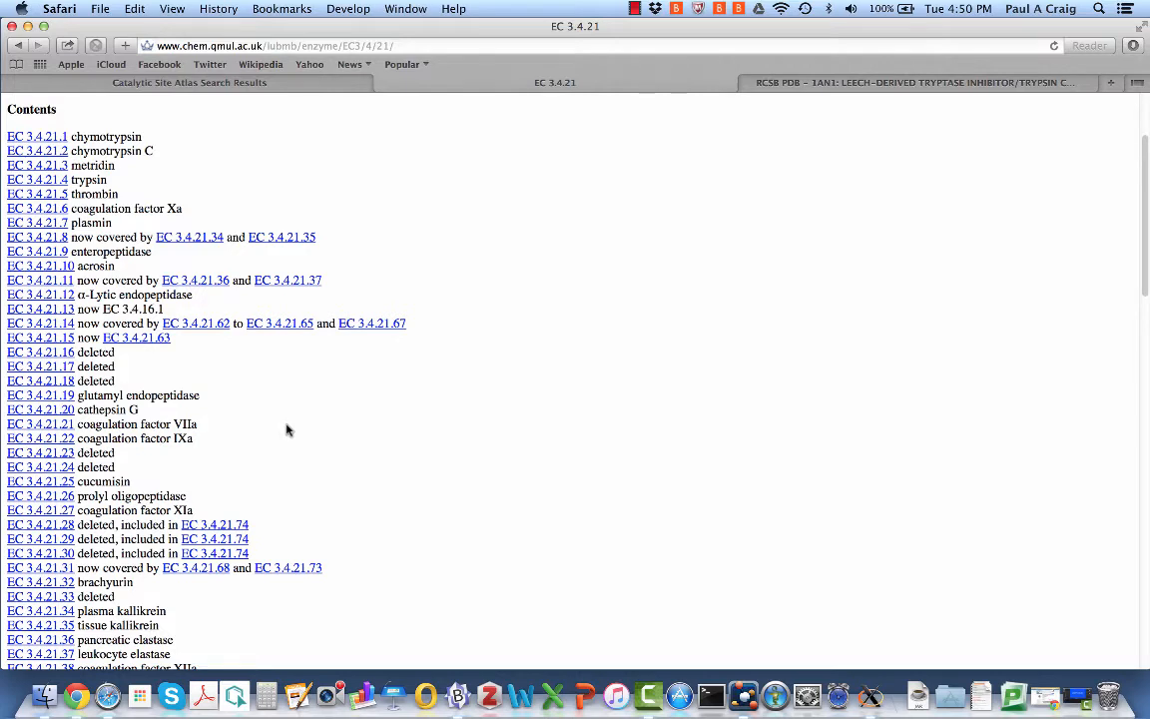
{"action": "left_click", "coordinate": [29, 180]}
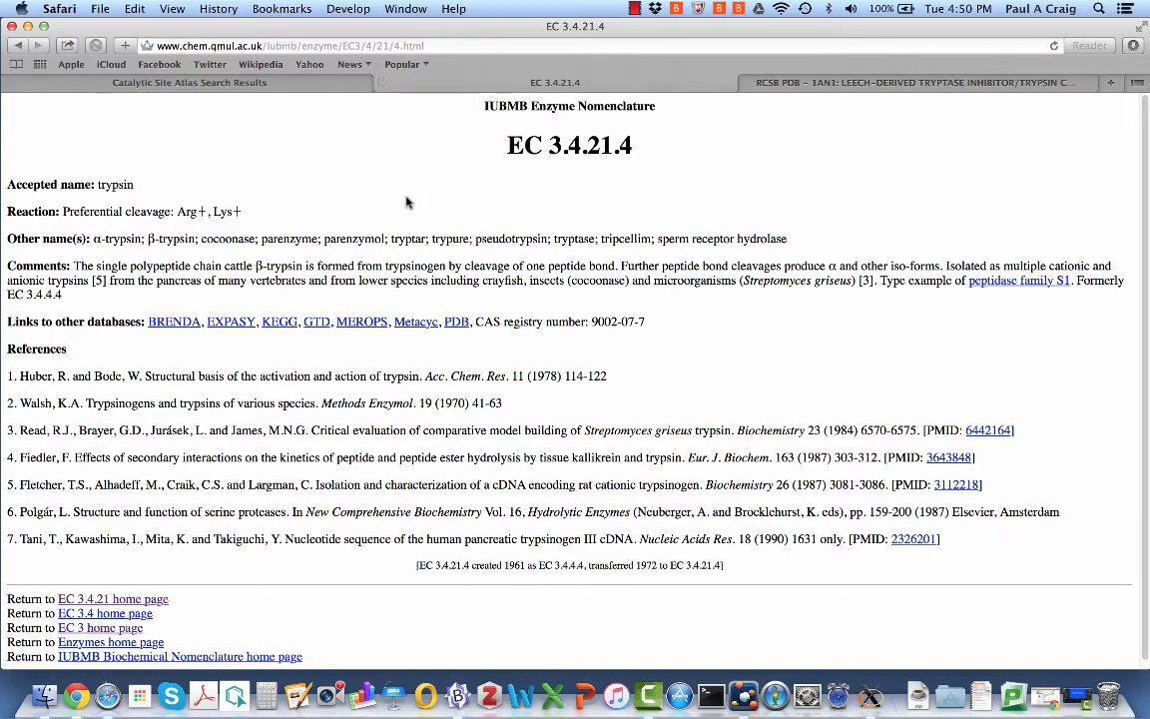
Switch to the Catalytic Site Atlas entry for 1an1, accept the cookie notice, and inspect the catalytic site in the rotated 3D view.
{"action": "left_click", "coordinate": [244, 86]}
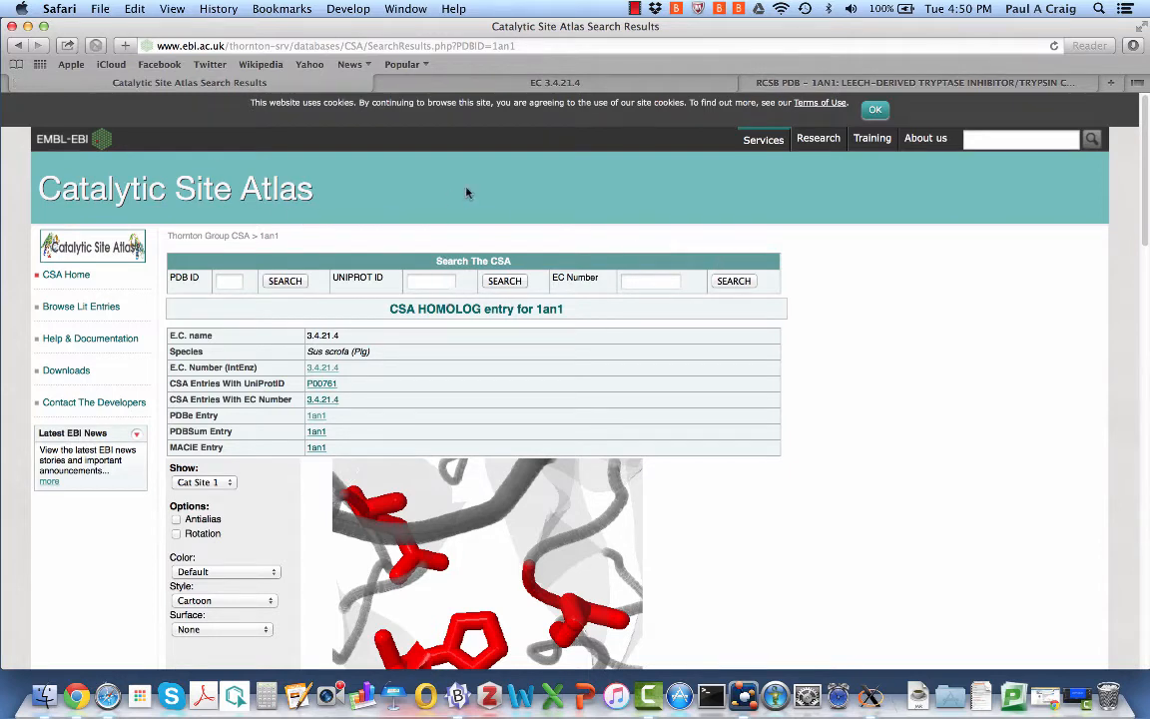
{"action": "left_click", "coordinate": [875, 109]}
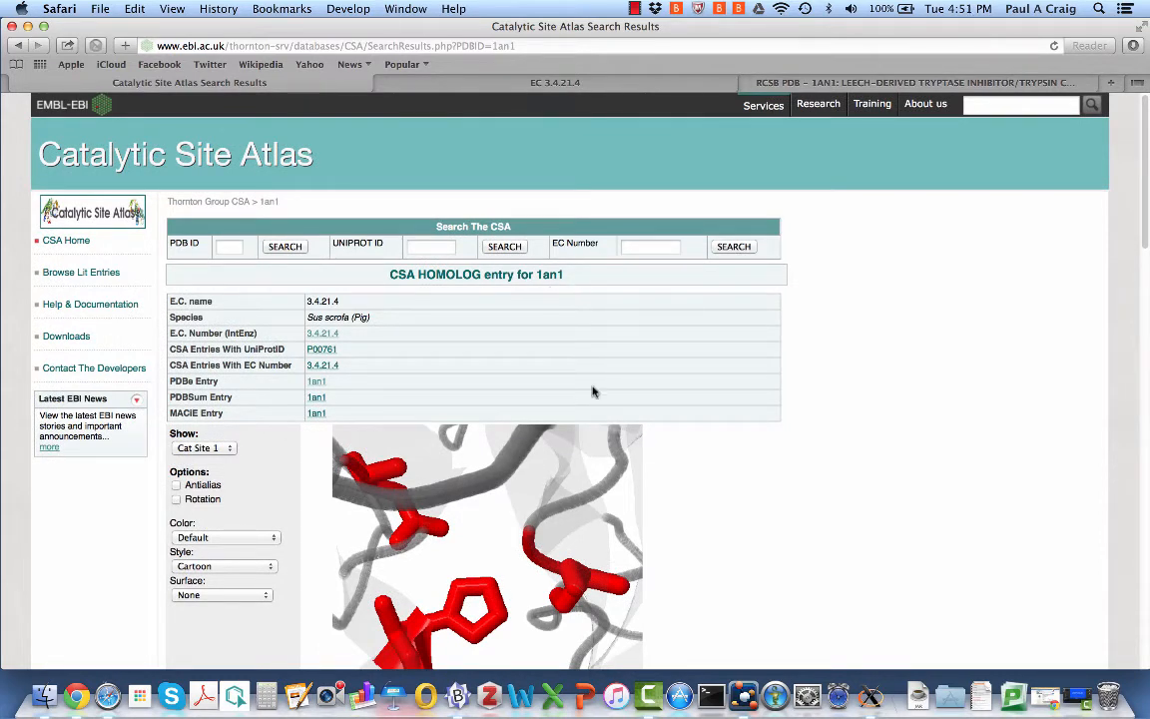
{"action": "scroll", "coordinate": [699, 539], "scroll_direction": "down", "scroll_amount": 5}
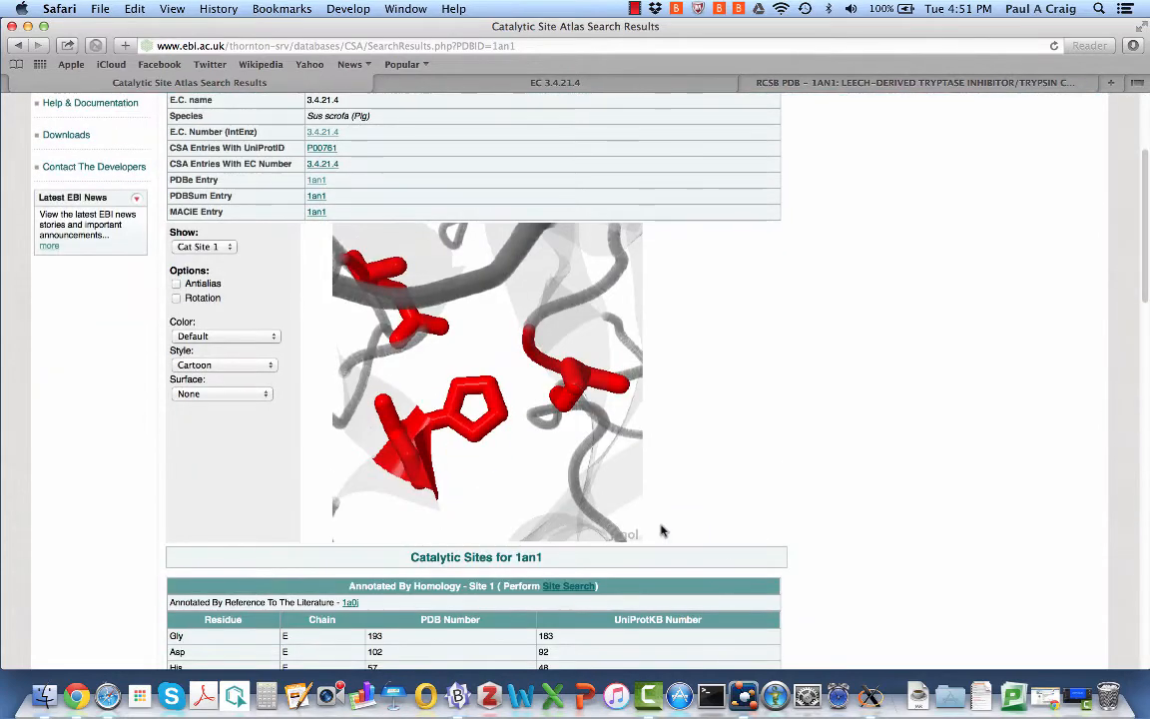
{"action": "left_click_drag", "start_coordinate": [385, 296], "coordinate": [421, 395]}
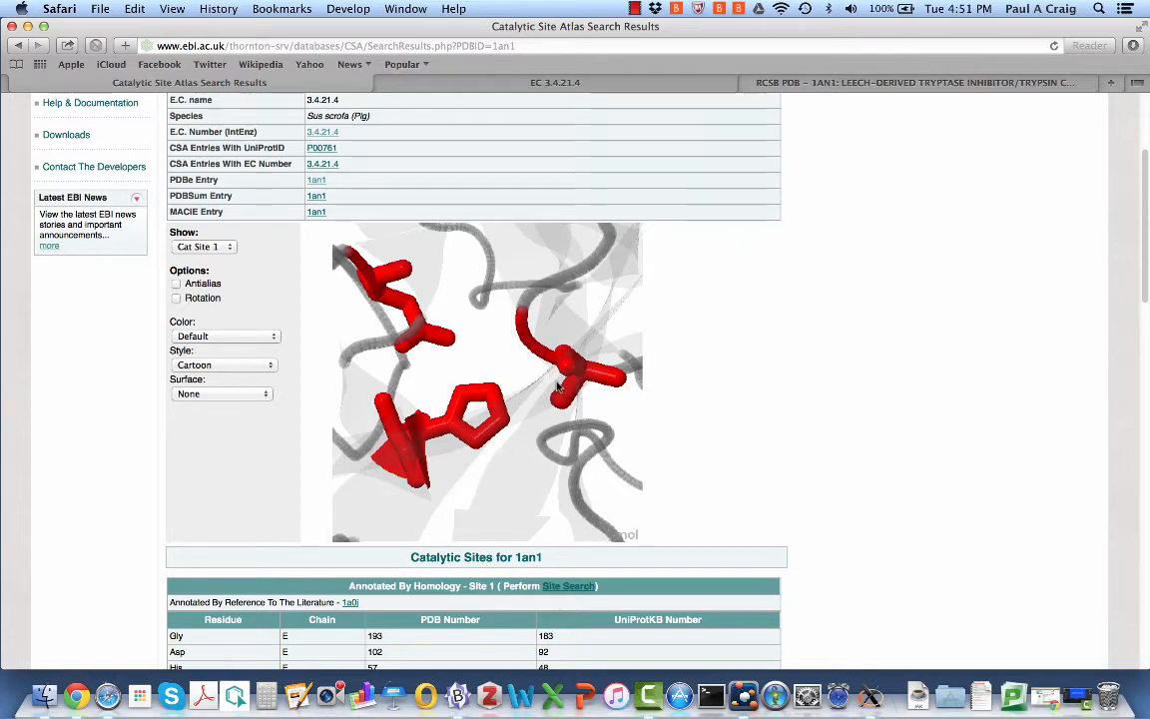
{"action": "scroll", "coordinate": [870, 279], "scroll_direction": "up", "scroll_amount": 1}
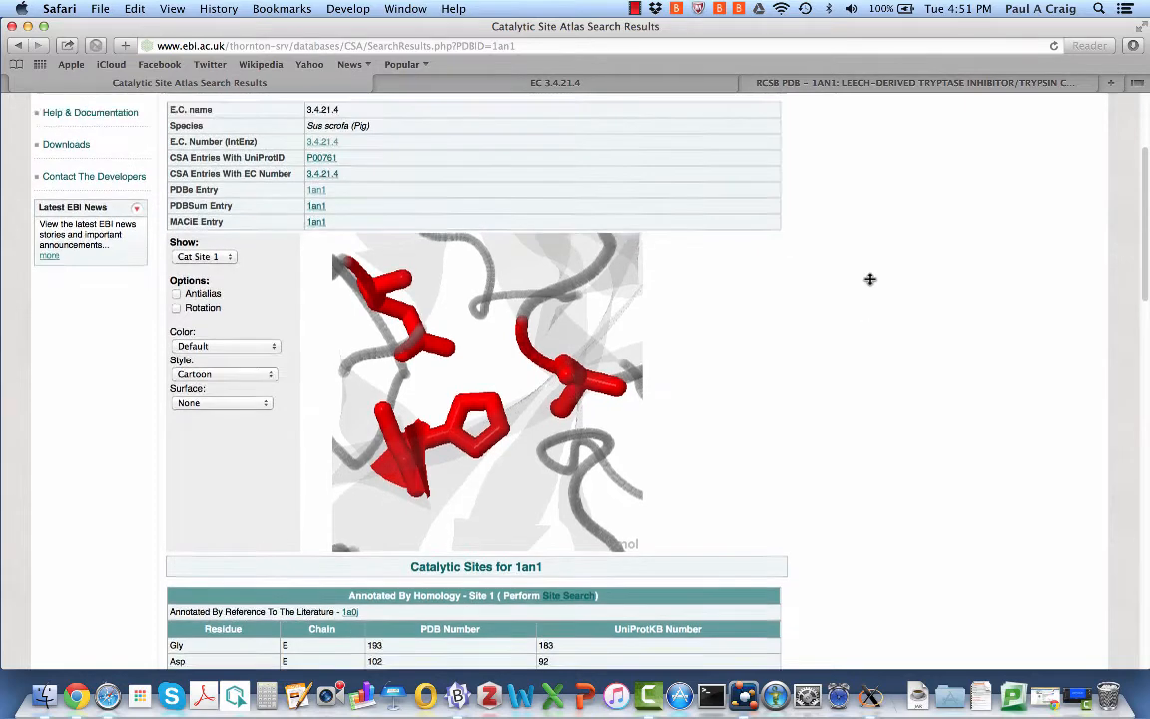
{"action": "scroll", "coordinate": [870, 279], "scroll_direction": "up", "scroll_amount": 5}
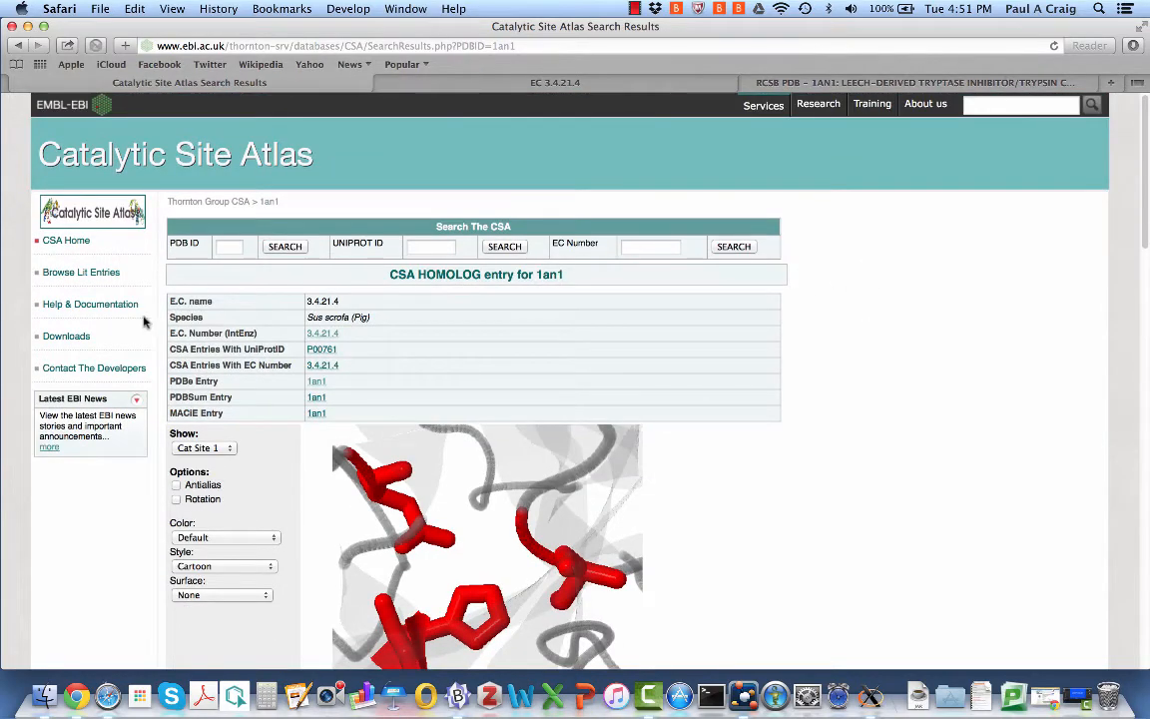
Search the Catalytic Site Atlas for EC number 3.4.21.4 and look through the homolog entries.
{"action": "left_click", "coordinate": [226, 247]}
{"action": "left_click", "coordinate": [636, 244]}
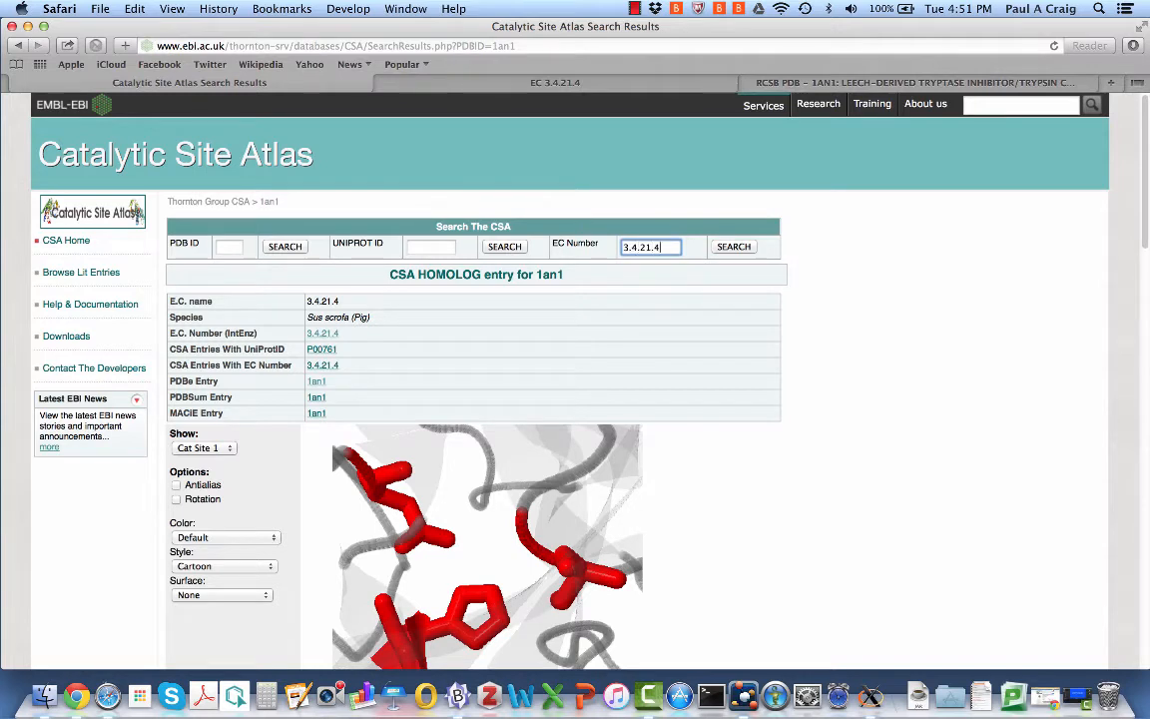
{"action": "type", "text": "3.4.21.4"}
{"action": "key", "text": "Return"}
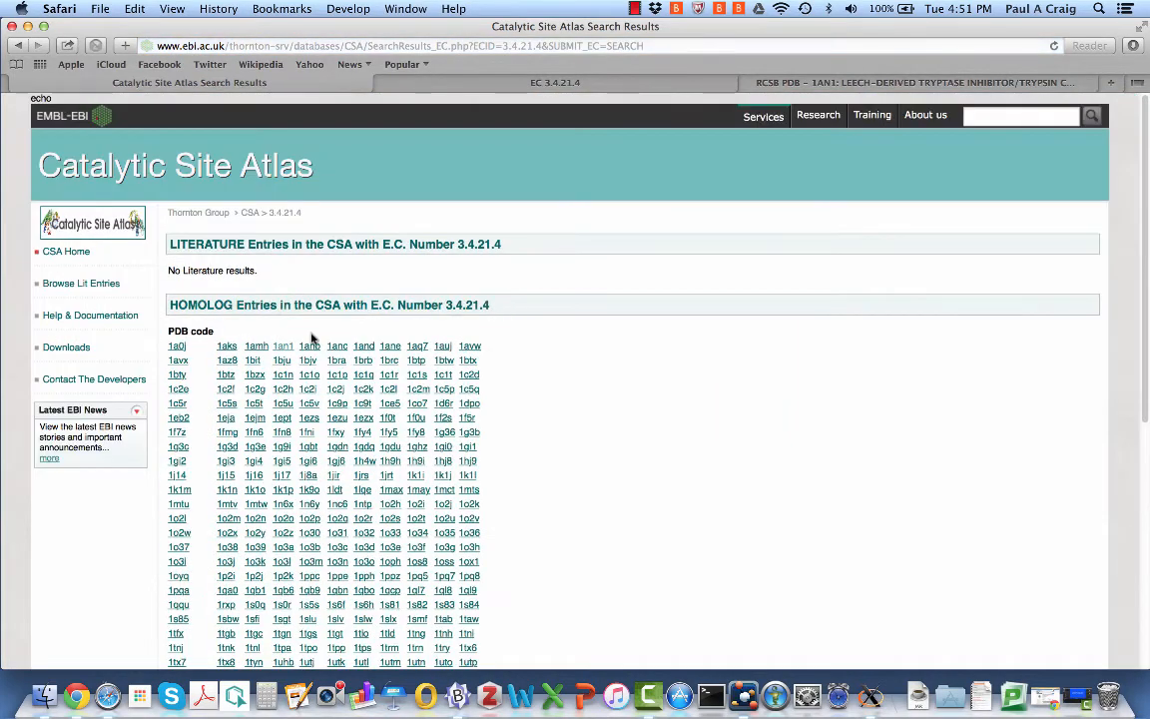
{"action": "scroll", "coordinate": [311, 340], "scroll_direction": "down", "scroll_amount": 5}
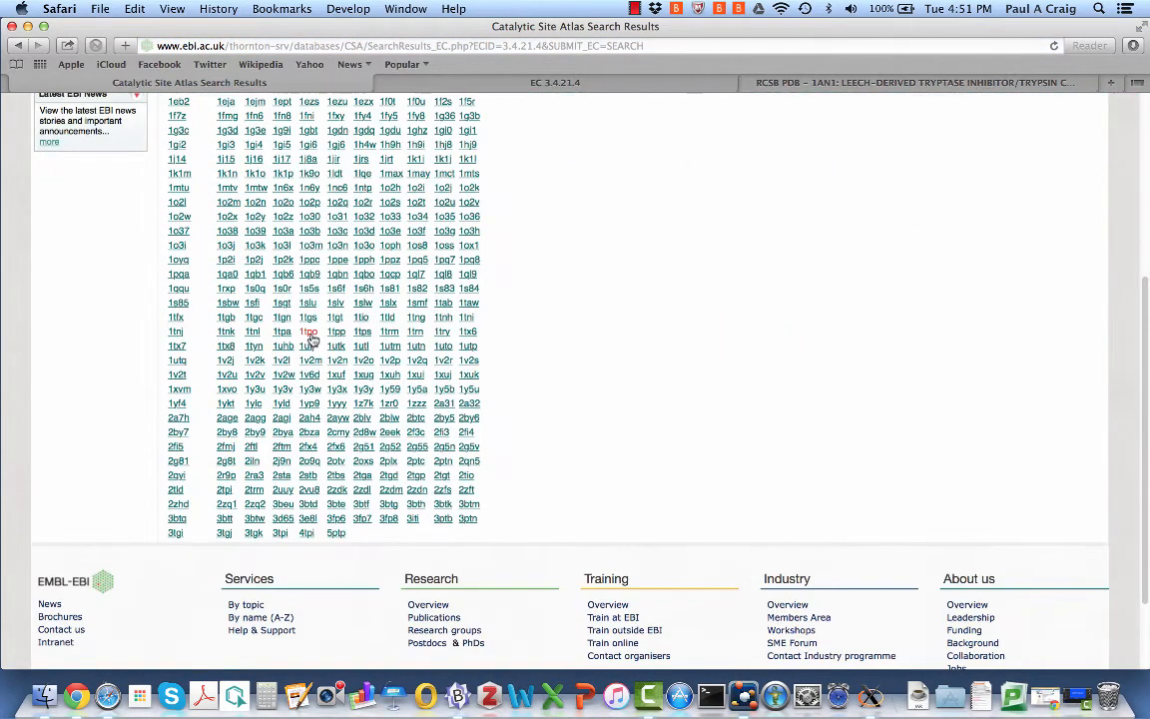
{"action": "scroll", "coordinate": [312, 340], "scroll_direction": "up", "scroll_amount": 4}
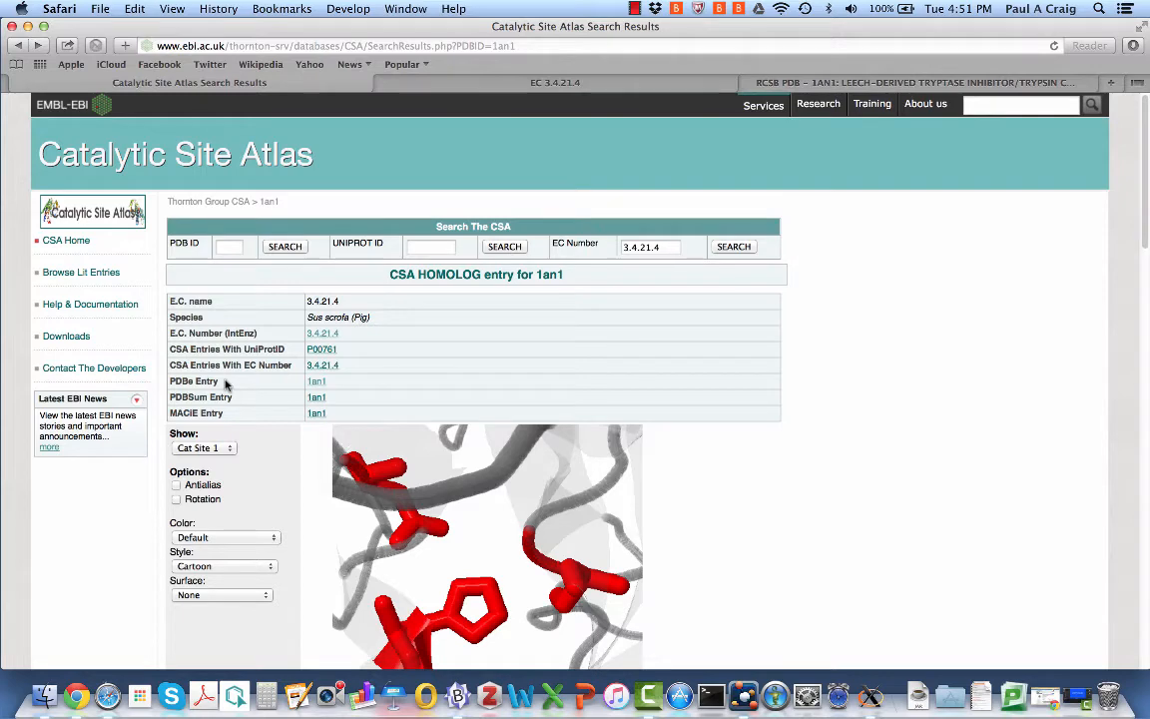
Open the PDBe entry linked from the Catalytic Site Atlas page for 1an1 in a new tab.
{"action": "right_click", "coordinate": [317, 383]}
{"action": "left_click", "coordinate": [360, 389]}
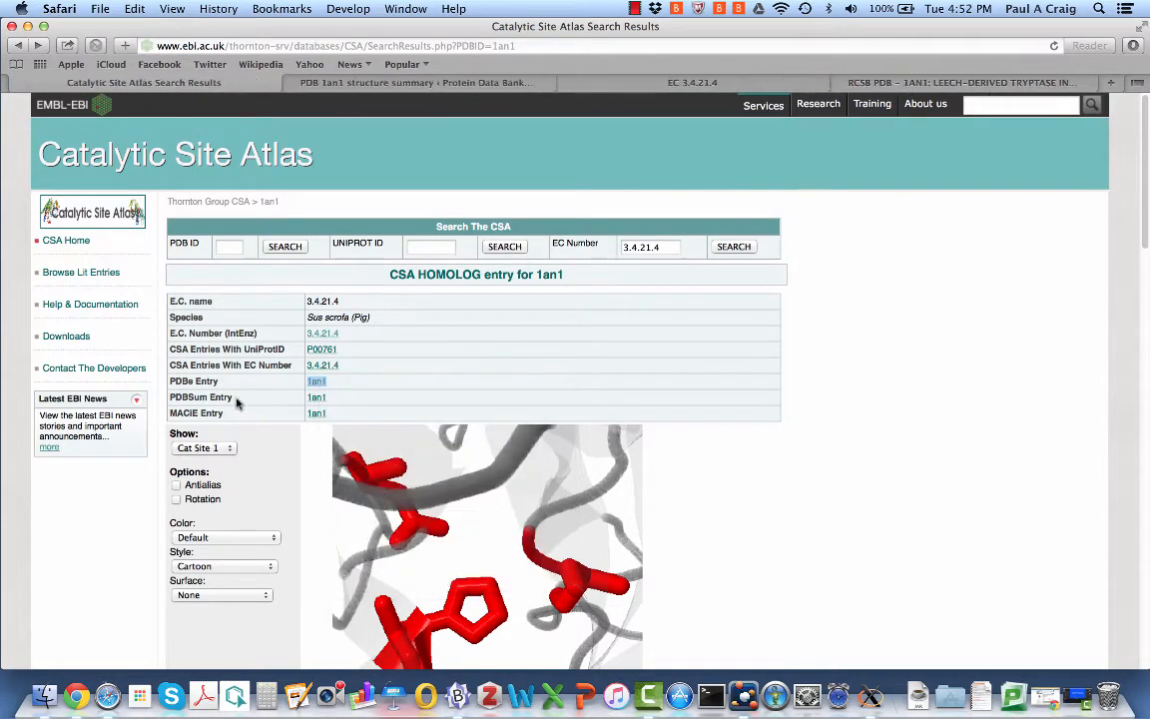
Open the PDBsum entry linked for 1an1 in a new tab, and look through the PDBe structure summary.
{"action": "right_click", "coordinate": [317, 398]}
{"action": "left_click", "coordinate": [332, 405]}
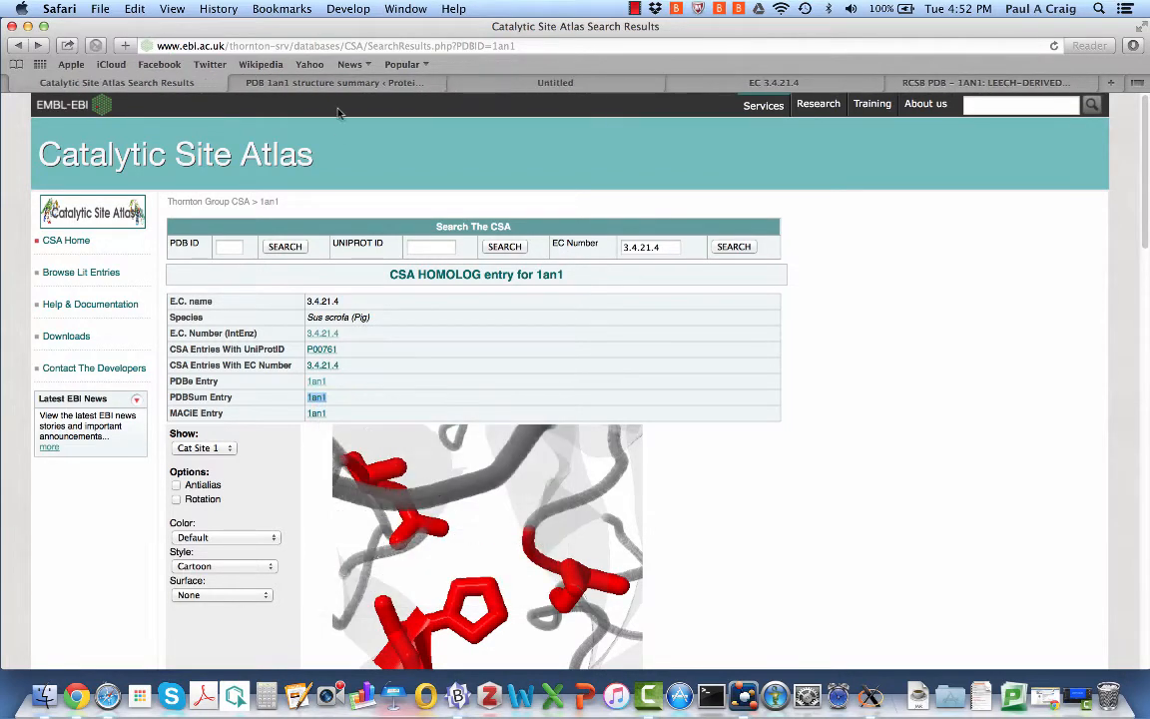
{"action": "left_click", "coordinate": [284, 82]}
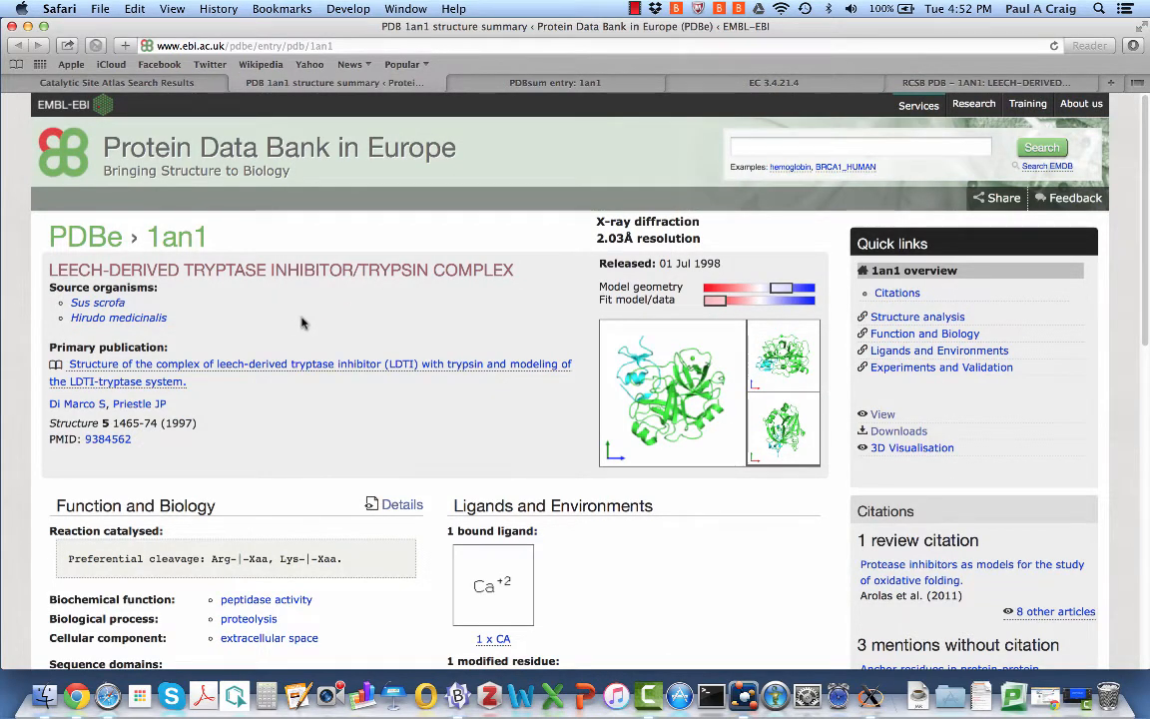
{"action": "scroll", "coordinate": [303, 322], "scroll_direction": "down", "scroll_amount": 3}
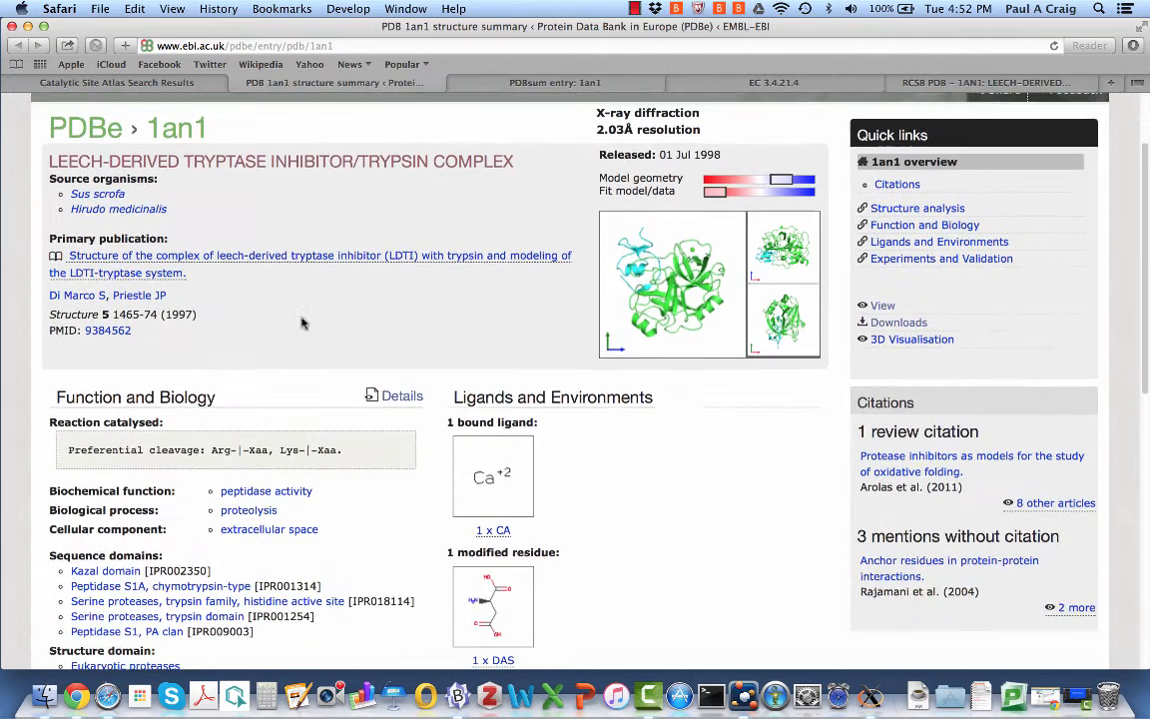
{"action": "scroll", "coordinate": [303, 323], "scroll_direction": "down", "scroll_amount": 2}
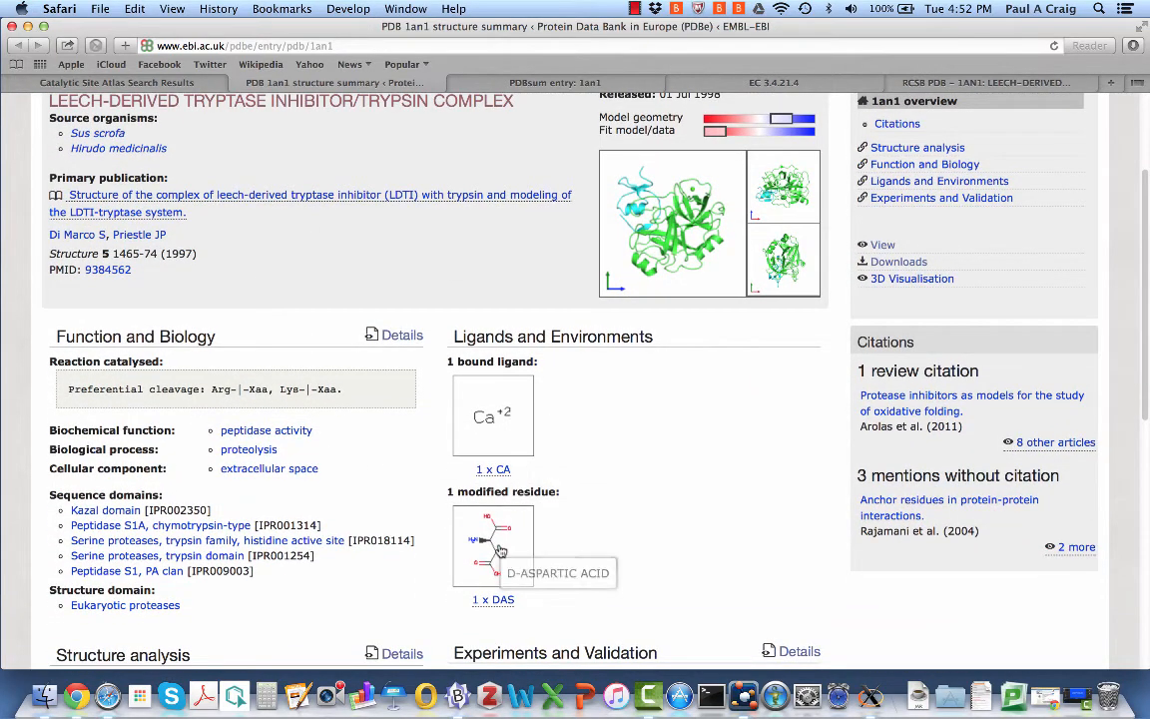
{"action": "scroll", "coordinate": [630, 530], "scroll_direction": "down", "scroll_amount": 2}
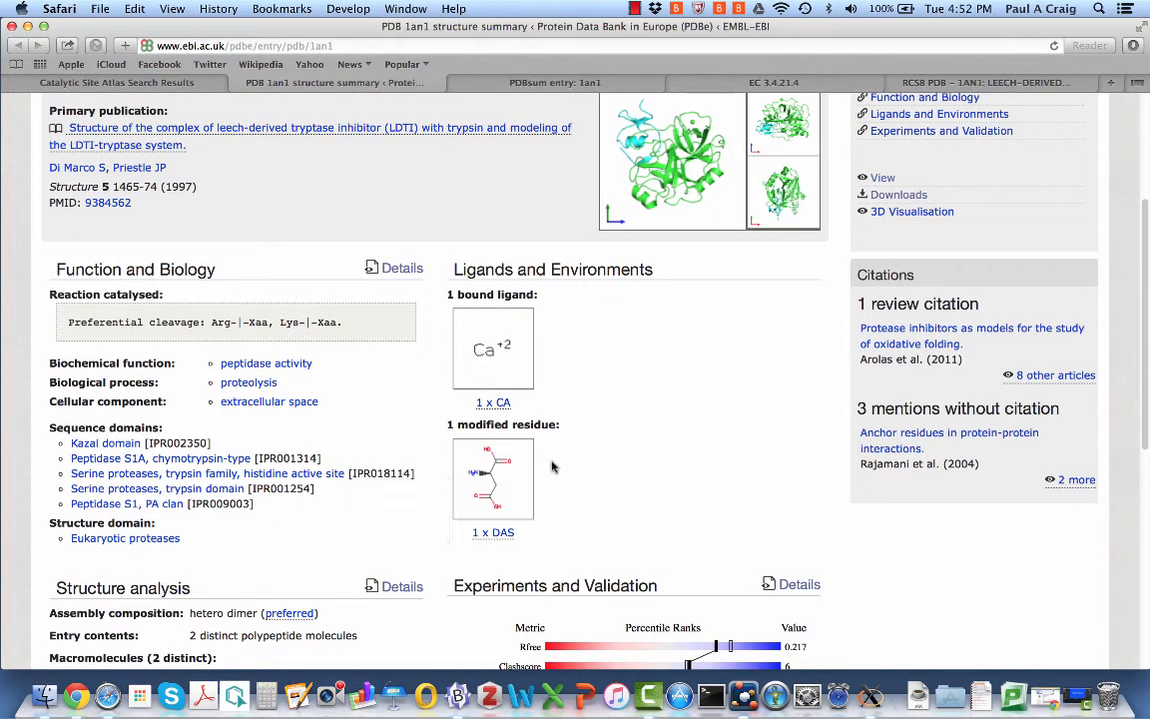
{"action": "mouse_move", "coordinate": [87, 450]}
{"action": "scroll", "coordinate": [329, 566], "scroll_direction": "down", "scroll_amount": 3}
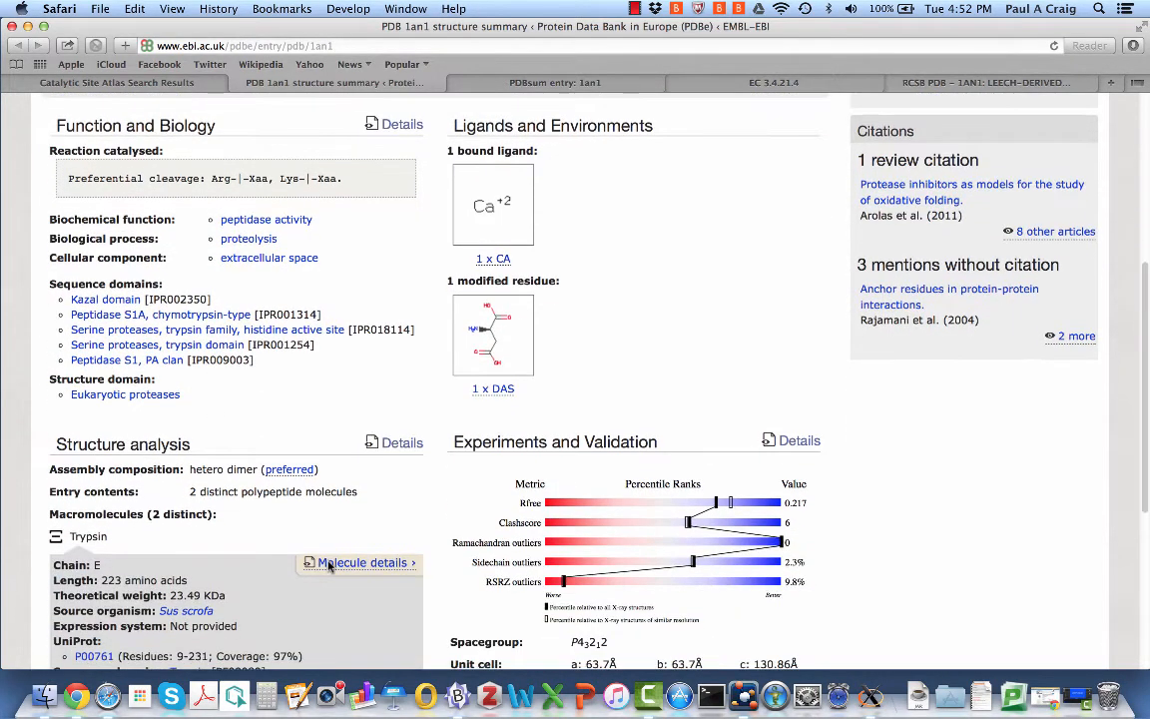
{"action": "scroll", "coordinate": [344, 430], "scroll_direction": "up", "scroll_amount": 8}
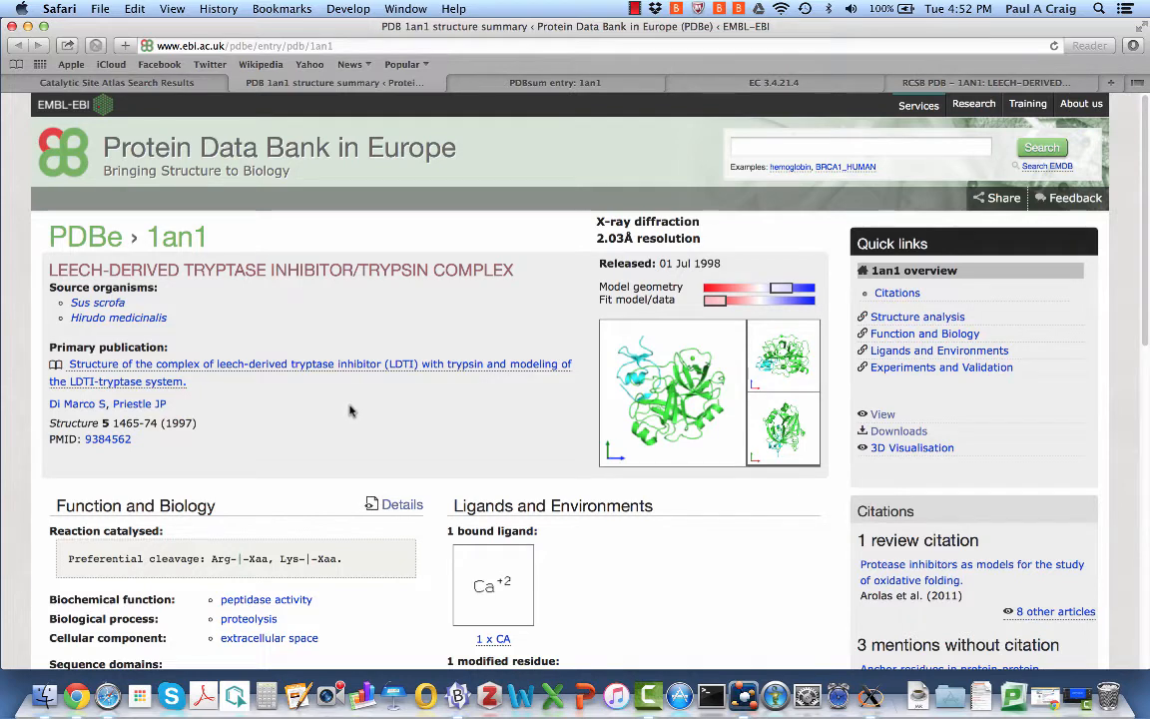
Examine the PDBsum entry for 1an1, including its metal interactions and protein chain pages.
{"action": "left_click", "coordinate": [551, 86]}
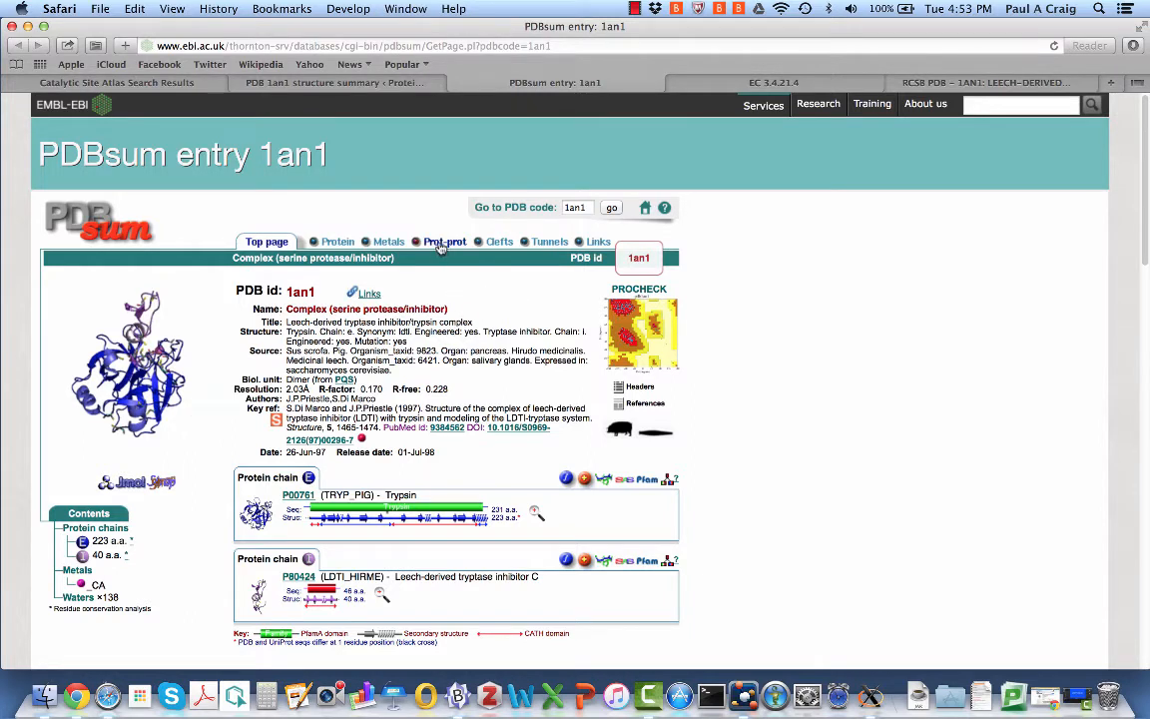
{"action": "left_click", "coordinate": [389, 242]}
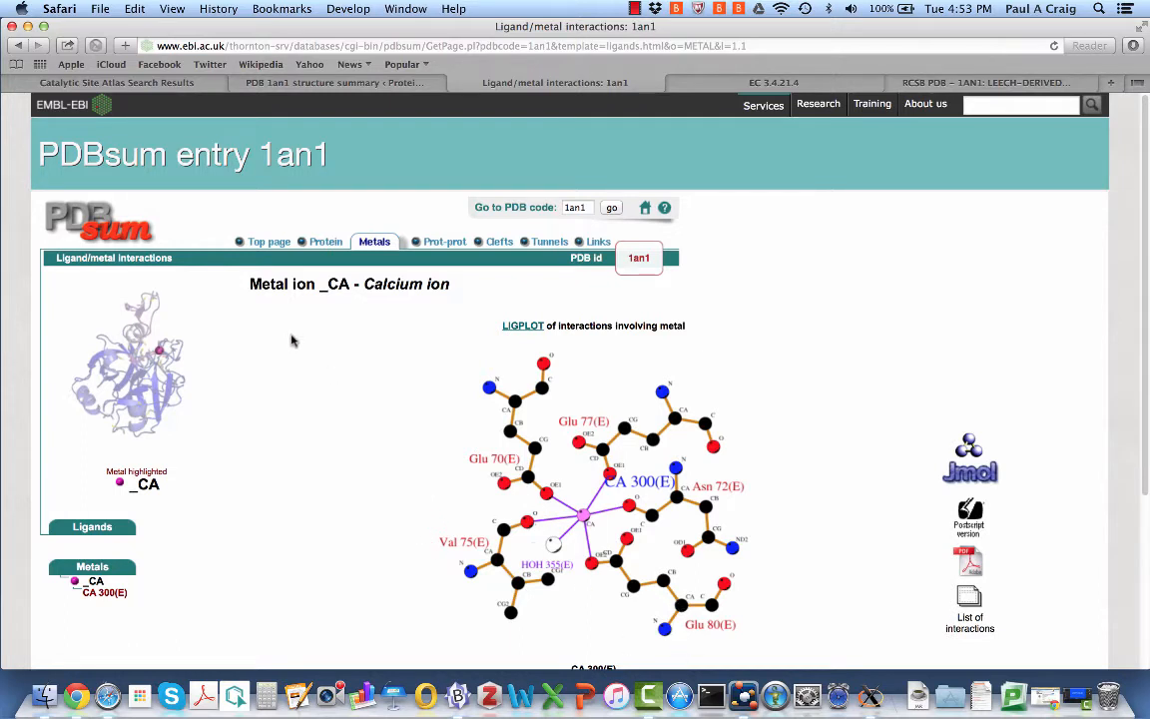
{"action": "left_click", "coordinate": [317, 244]}
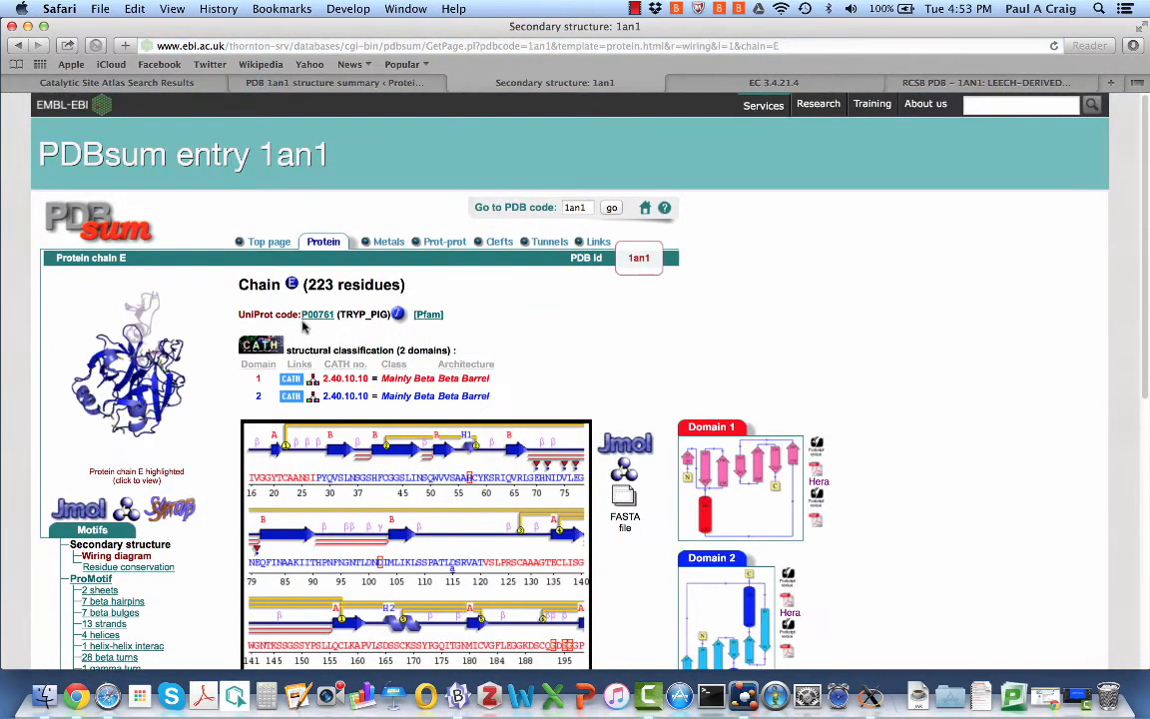
Switch back to ProMOL and turn on alignment display and RMSD calculation for the A_1foh_1_14_13_7 motif match.
{"action": "left_click", "coordinate": [27, 26]}
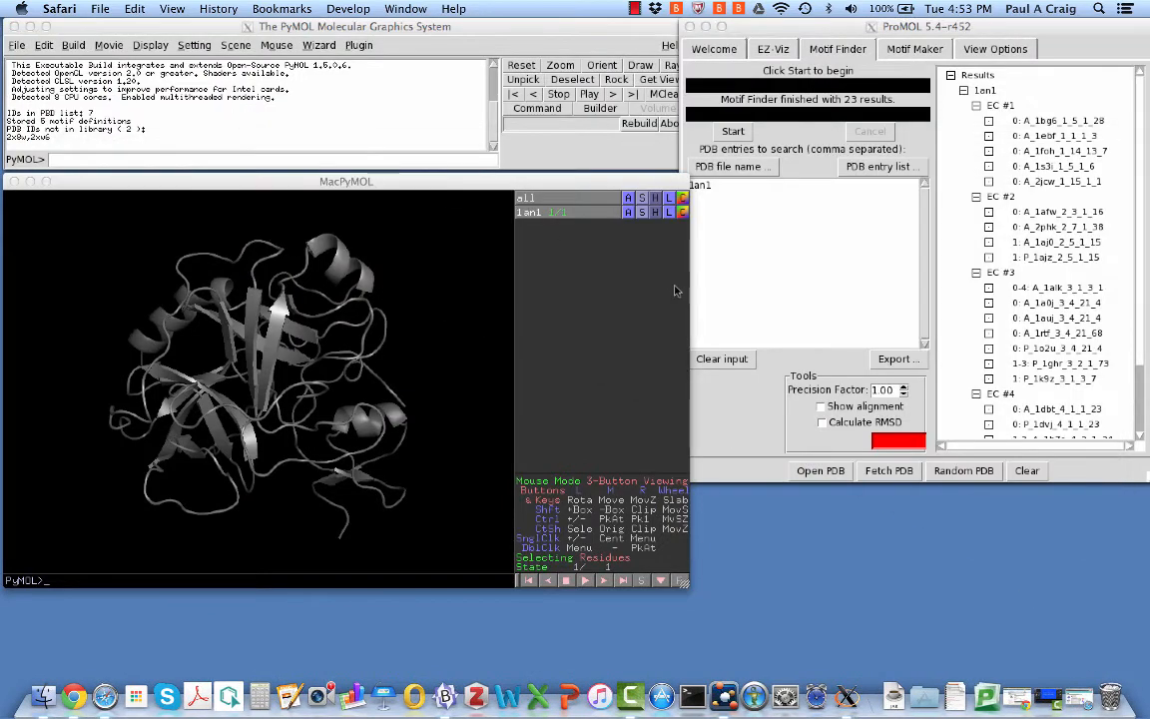
{"action": "left_click", "coordinate": [704, 32]}
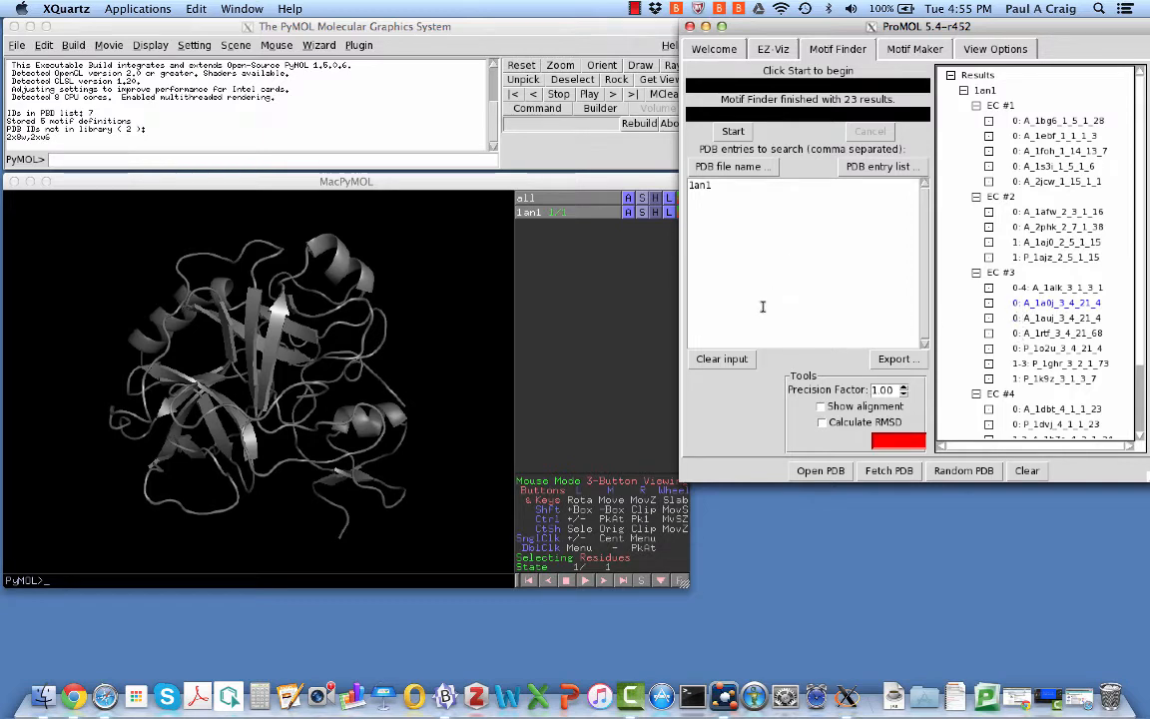
{"action": "left_click", "coordinate": [821, 411]}
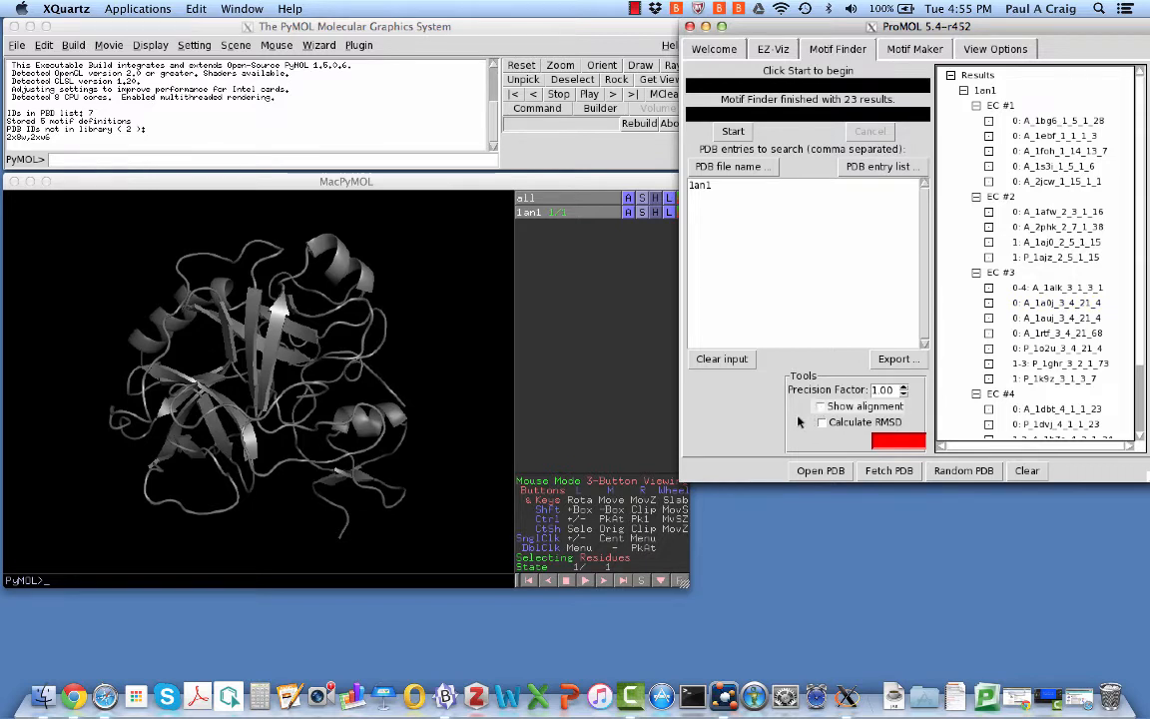
{"action": "left_click", "coordinate": [821, 406]}
{"action": "left_click", "coordinate": [821, 403]}
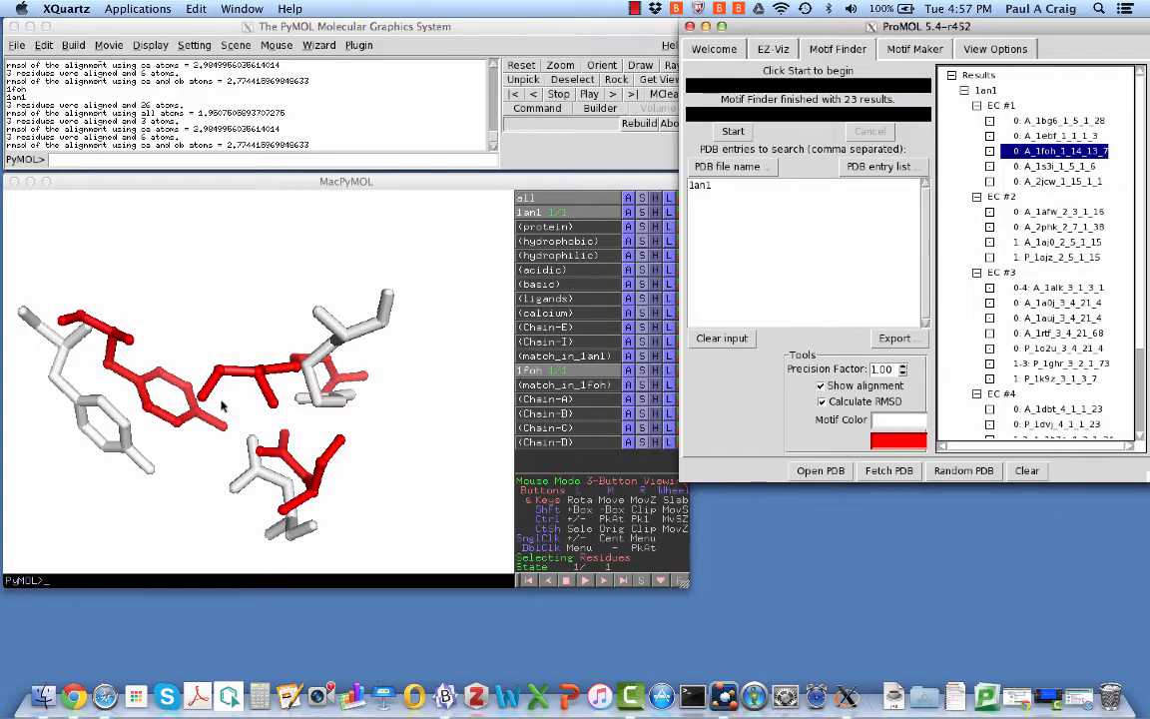
Identify the white 1foh motif residues by selecting the tyrosine, arginine and aspartate, then clear the selection.
{"action": "mouse_move", "coordinate": [232, 421]}
{"action": "left_mouse_down"}
{"action": "mouse_move", "coordinate": [246, 368]}
{"action": "mouse_move", "coordinate": [236, 405]}
{"action": "mouse_move", "coordinate": [236, 261]}
{"action": "mouse_move", "coordinate": [241, 414]}
{"action": "left_mouse_up"}
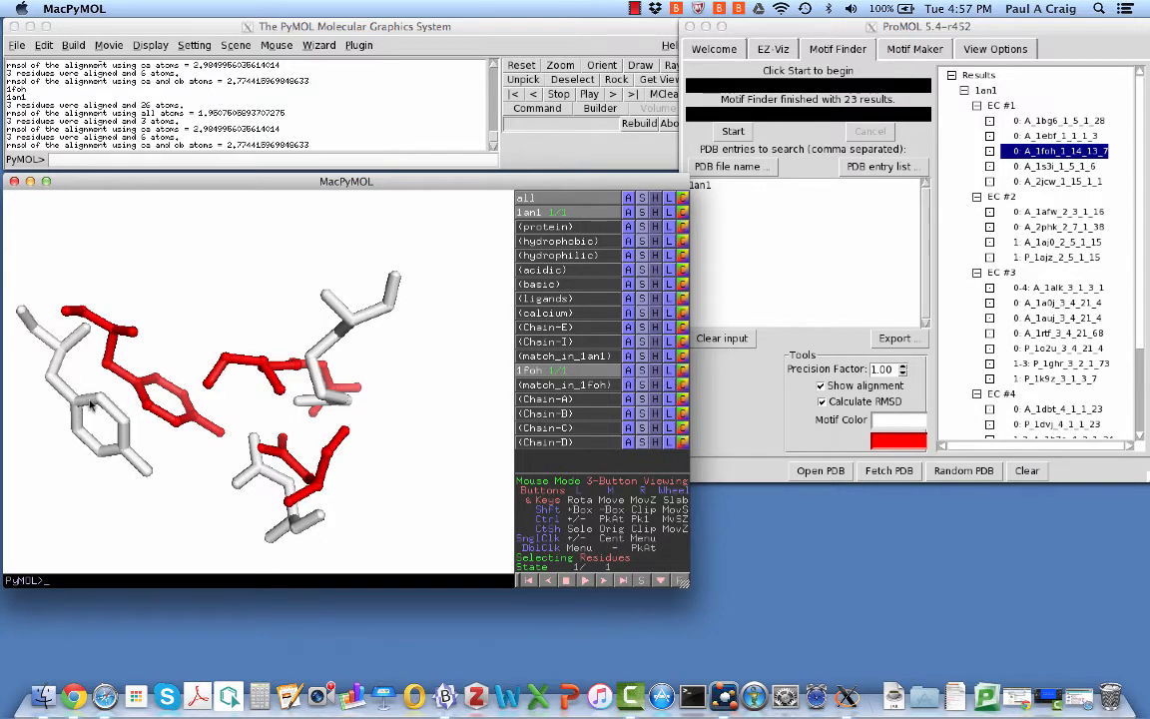
{"action": "left_click", "coordinate": [92, 402]}
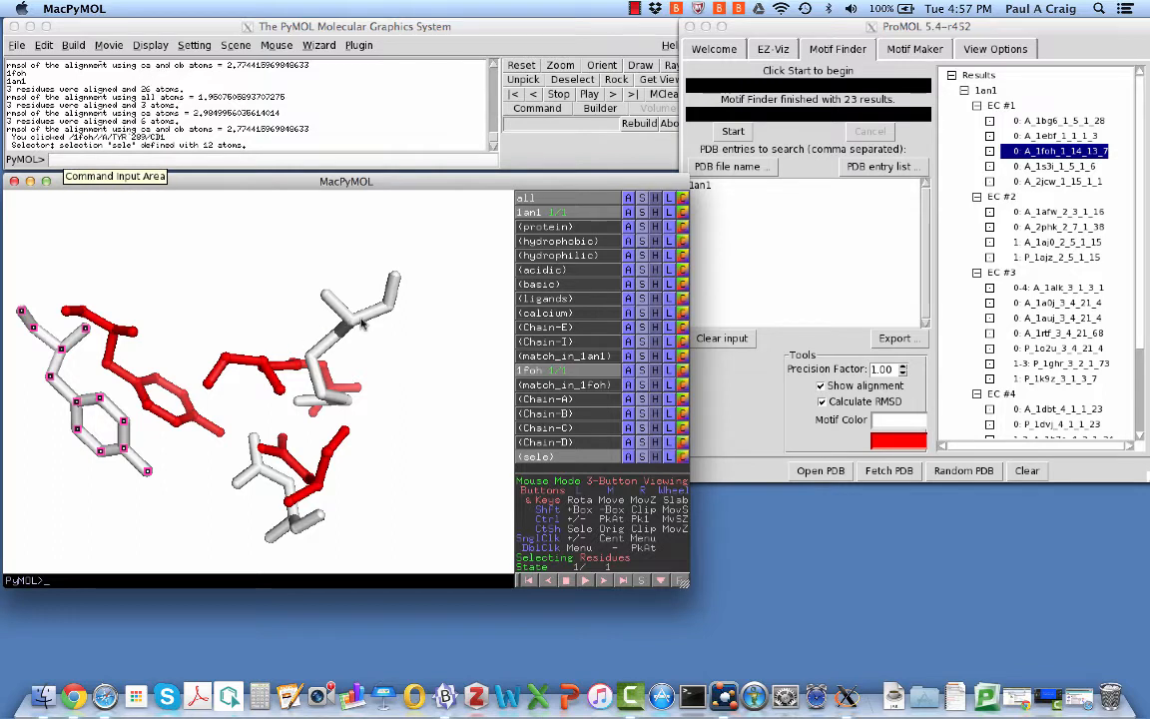
{"action": "left_click", "coordinate": [309, 357]}
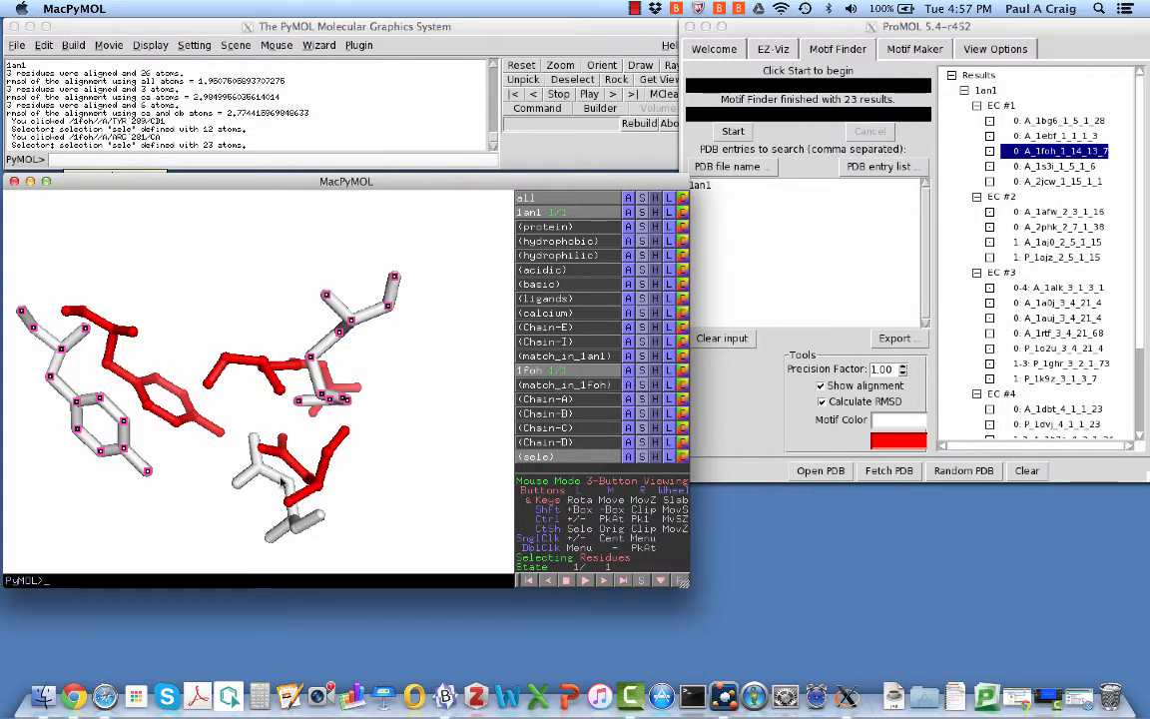
{"action": "left_click", "coordinate": [254, 438]}
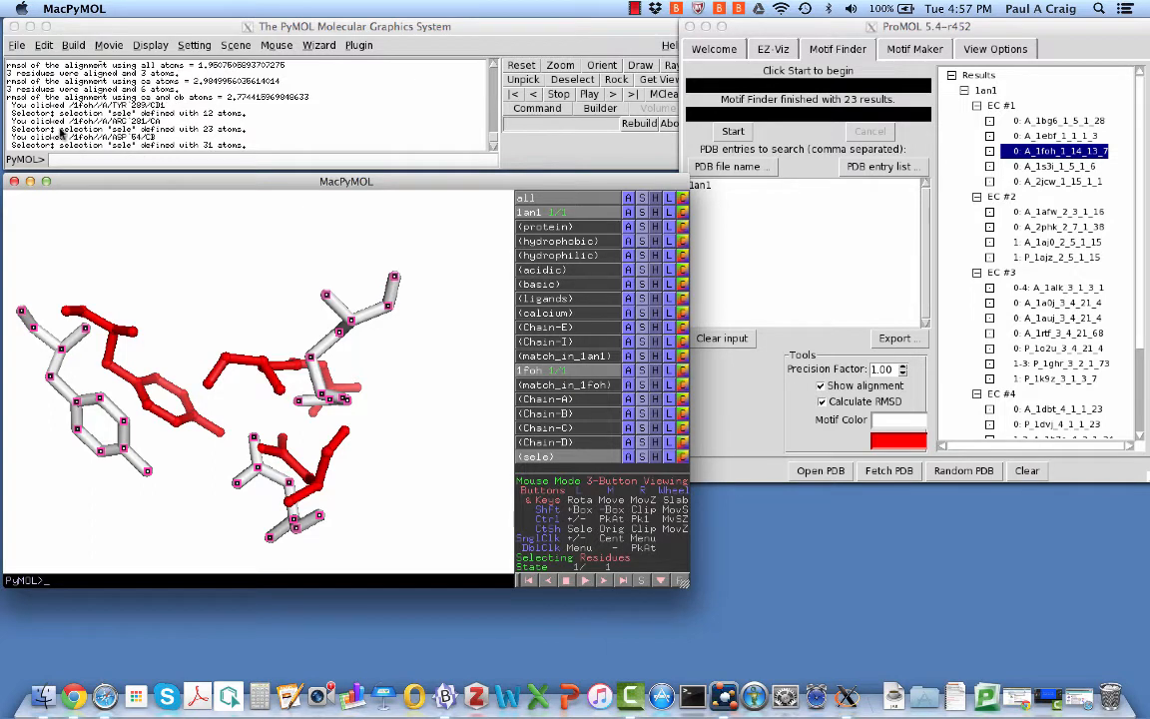
{"action": "left_click", "coordinate": [112, 121]}
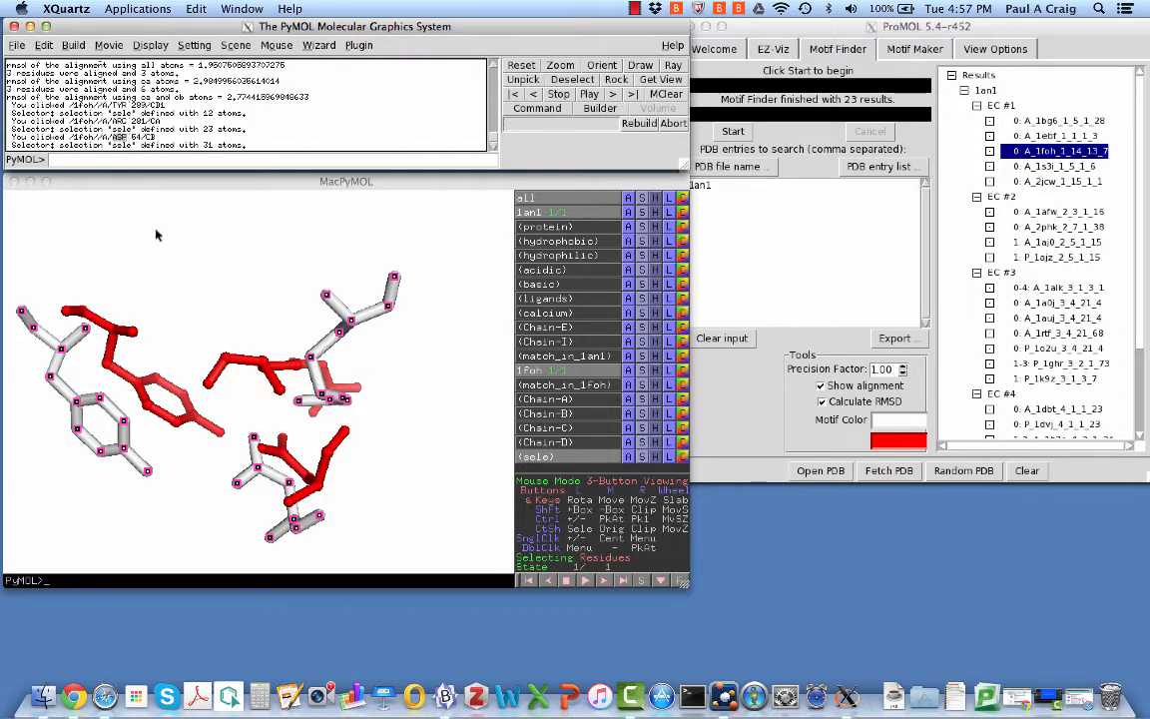
{"action": "left_click", "coordinate": [140, 205]}
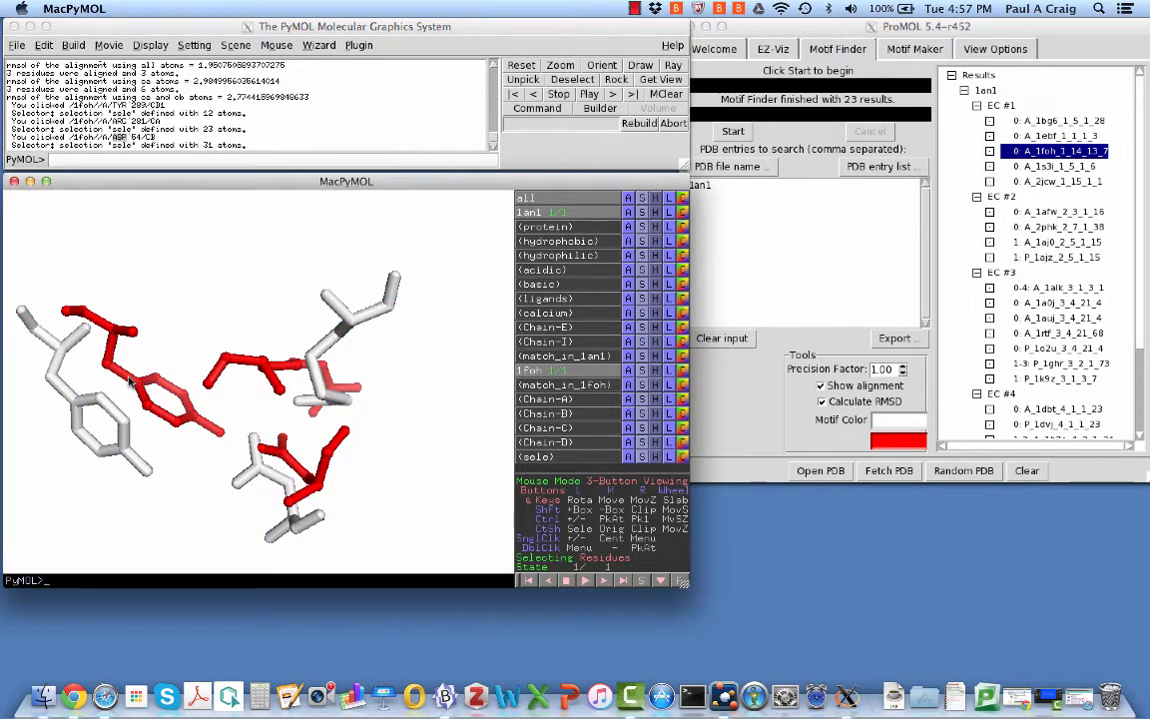
Identify the red 1an1 tyrosine and arginine and the nearby 1foh aspartate by selecting each residue, then clear the selection.
{"action": "right_click", "coordinate": [125, 372]}
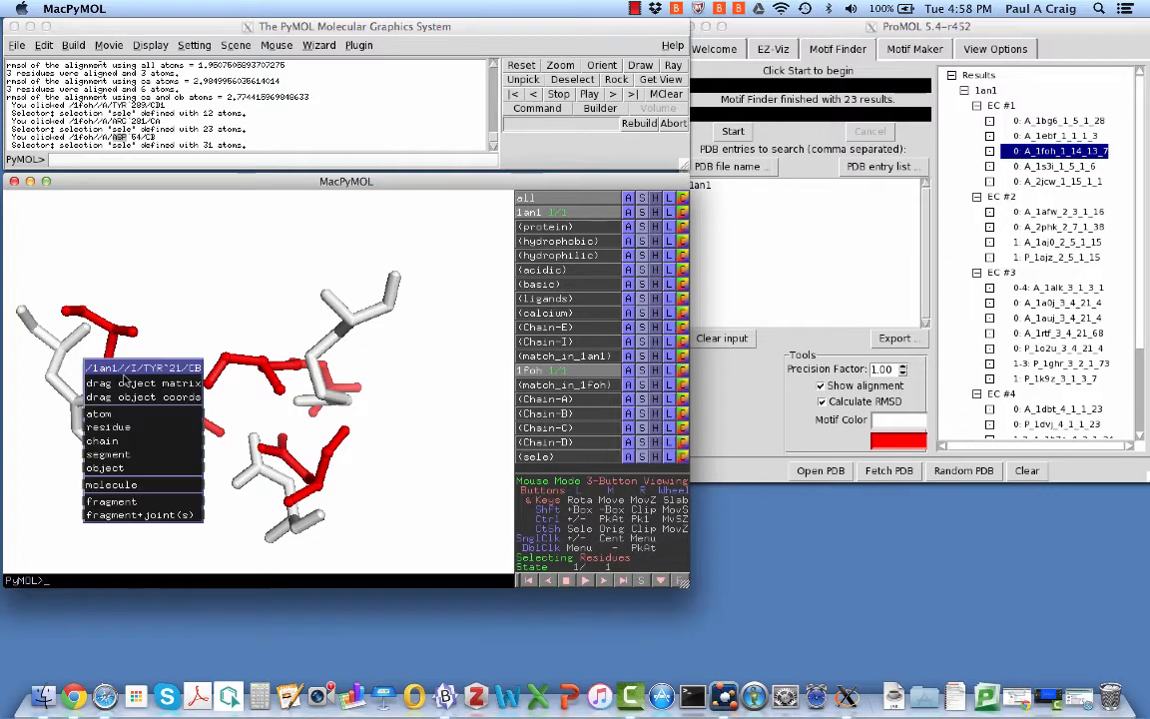
{"action": "left_click", "coordinate": [160, 313]}
{"action": "left_click", "coordinate": [127, 379]}
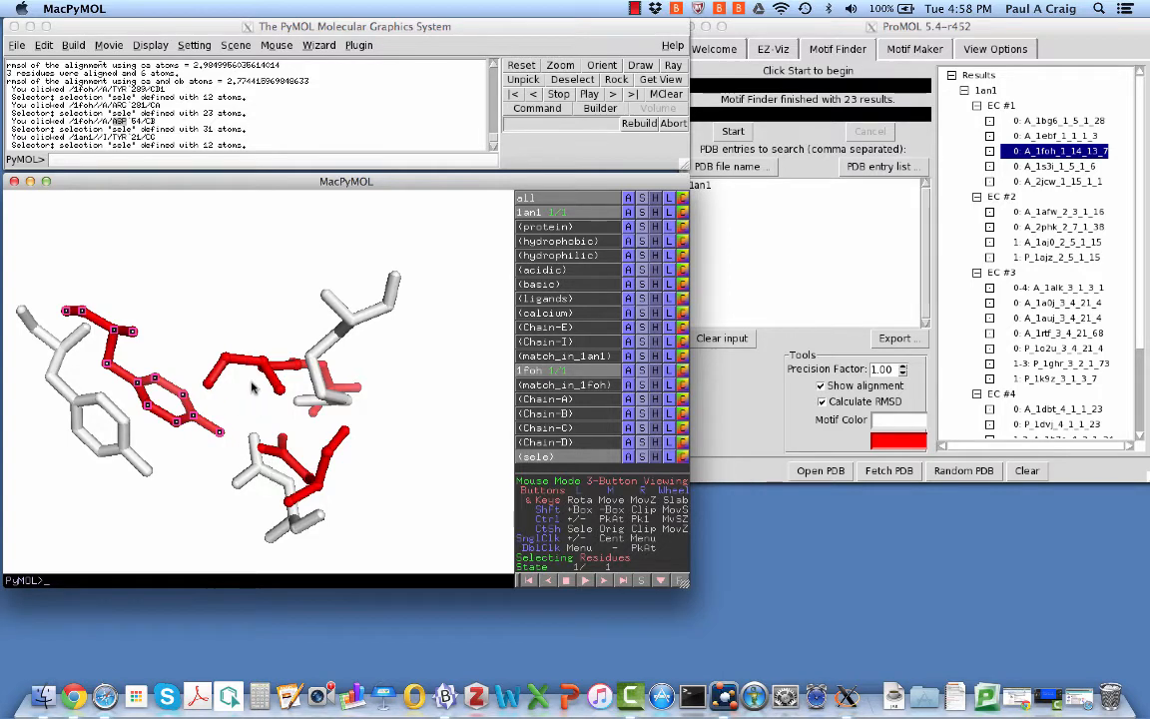
{"action": "left_click", "coordinate": [225, 356]}
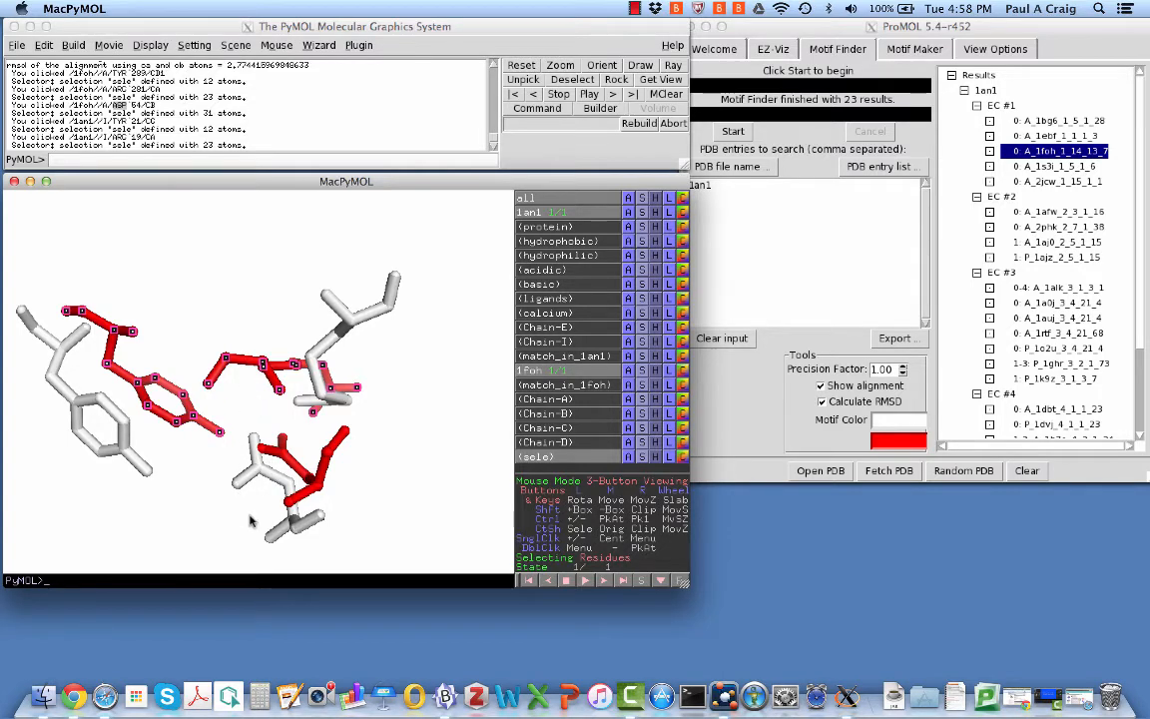
{"action": "left_click", "coordinate": [281, 481]}
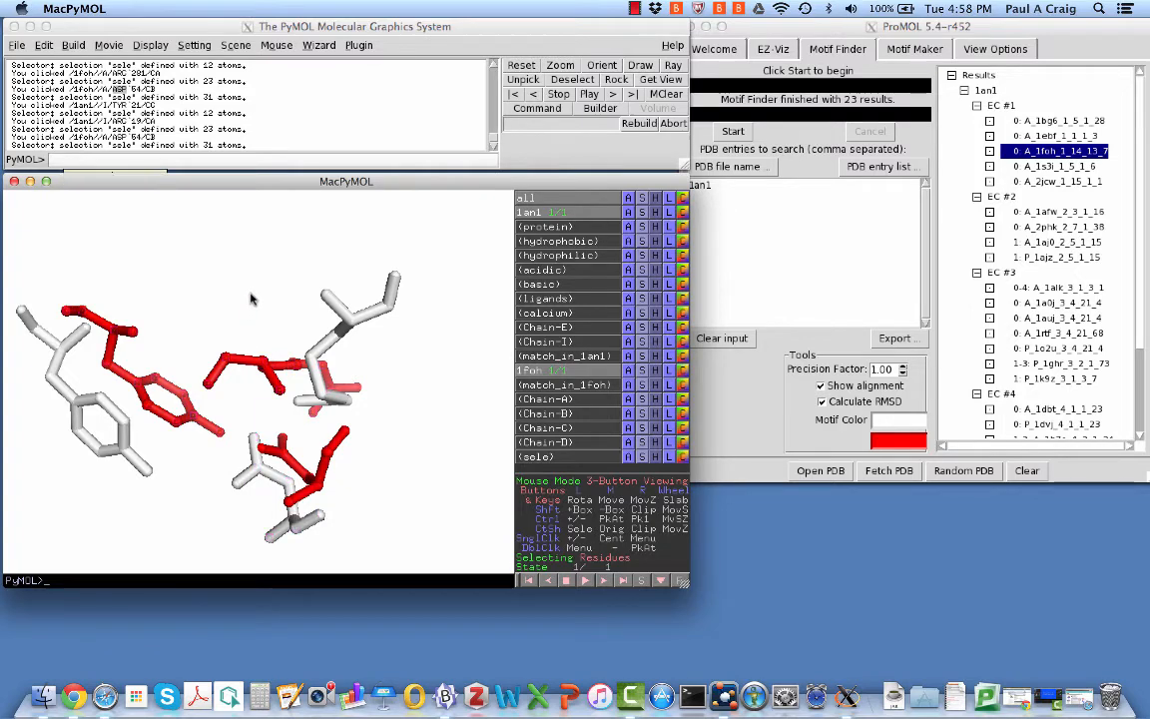
Rotate the aligned residues and review the RMSD results of the 1foh alignment in the PyMOL log.
{"action": "mouse_move", "coordinate": [249, 304]}
{"action": "left_mouse_down"}
{"action": "mouse_move", "coordinate": [231, 407]}
{"action": "mouse_move", "coordinate": [249, 291]}
{"action": "mouse_move", "coordinate": [249, 329]}
{"action": "mouse_move", "coordinate": [262, 314]}
{"action": "left_mouse_up"}
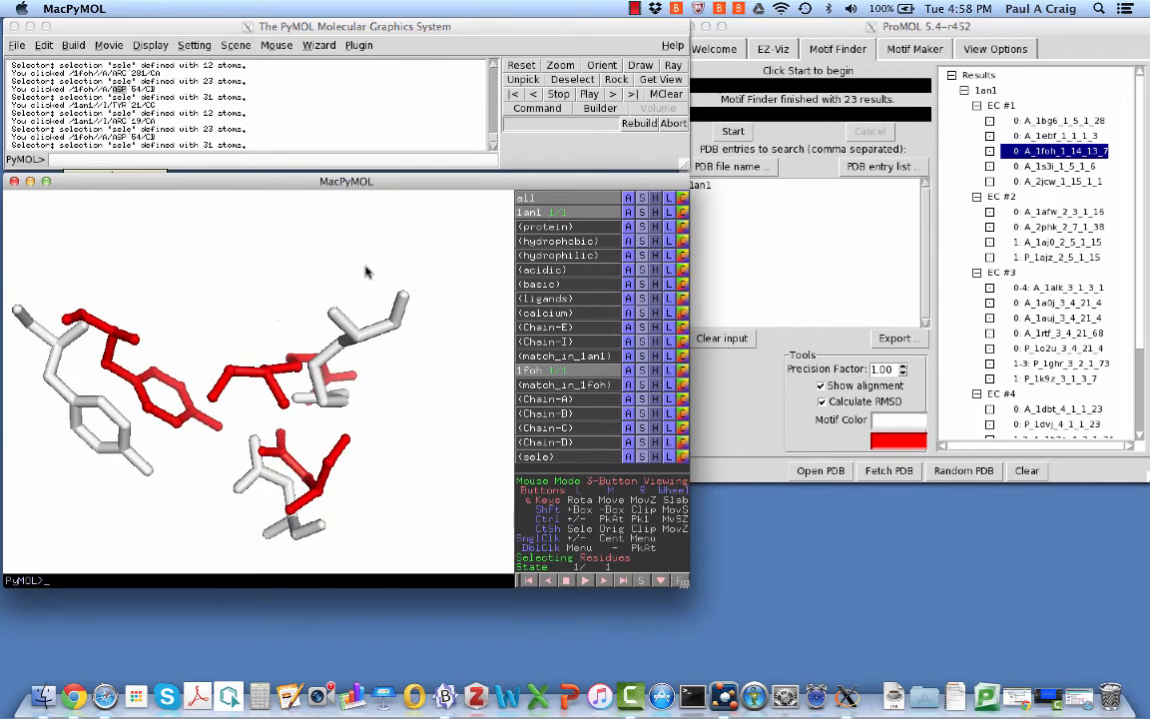
{"action": "left_click", "coordinate": [493, 142]}
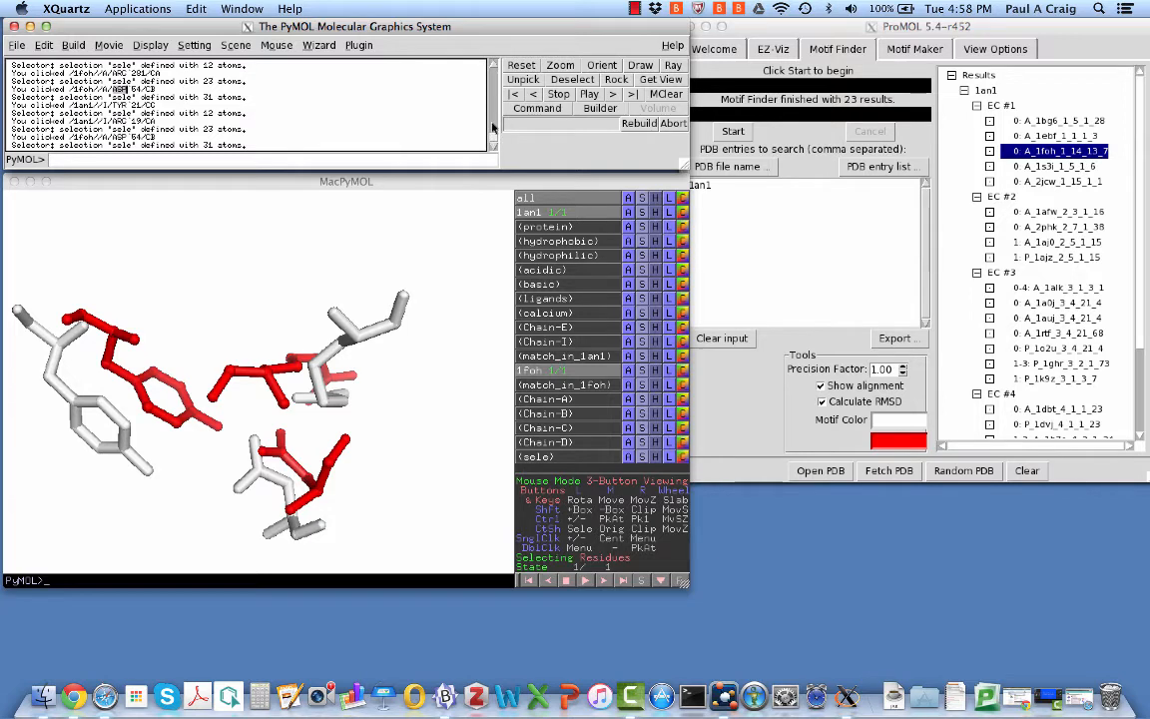
{"action": "left_click", "coordinate": [494, 120]}
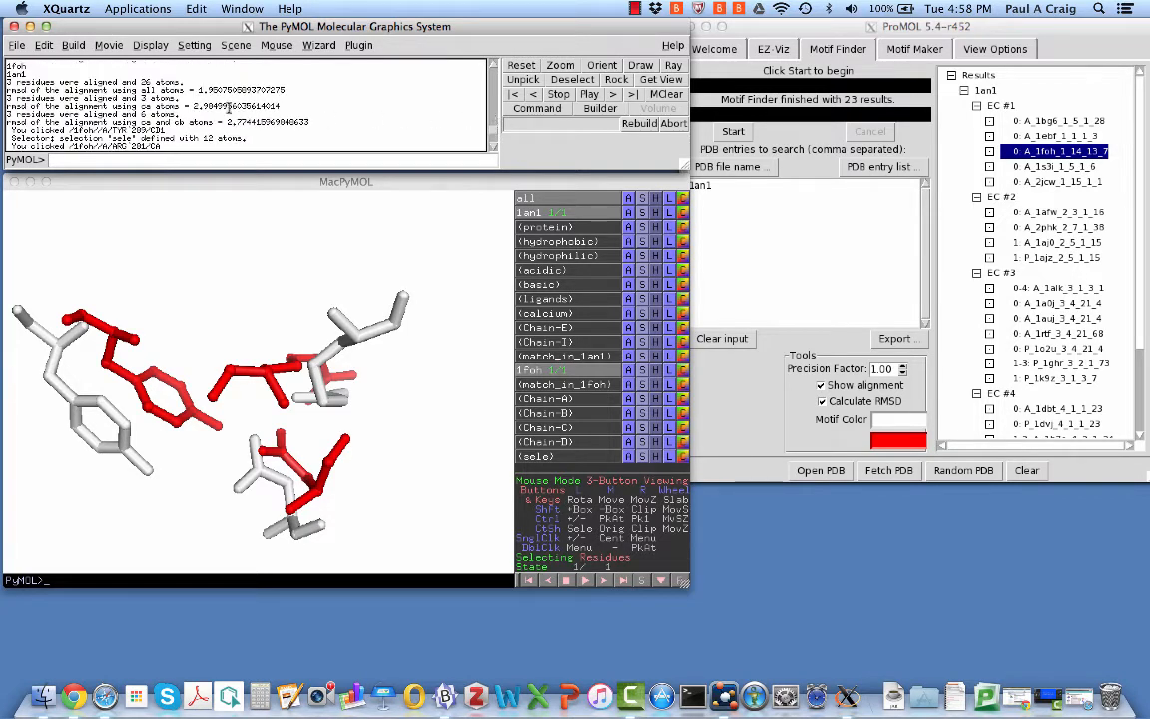
{"action": "left_click", "coordinate": [493, 65]}
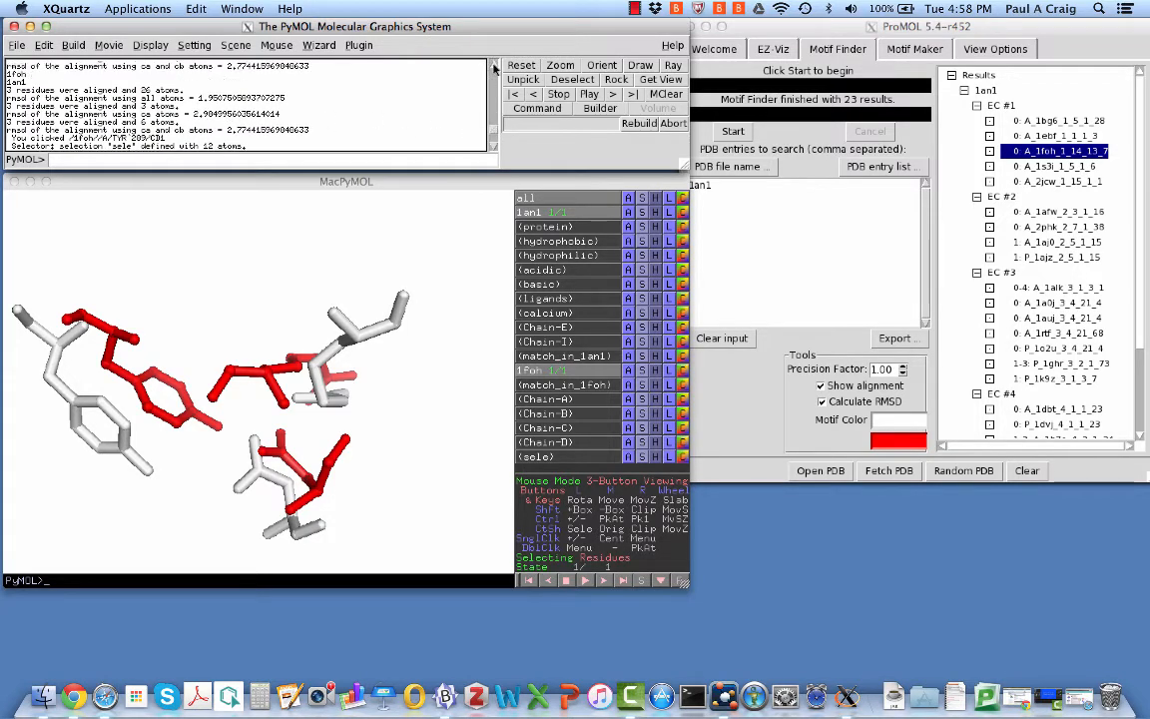
{"action": "left_click", "coordinate": [494, 66]}
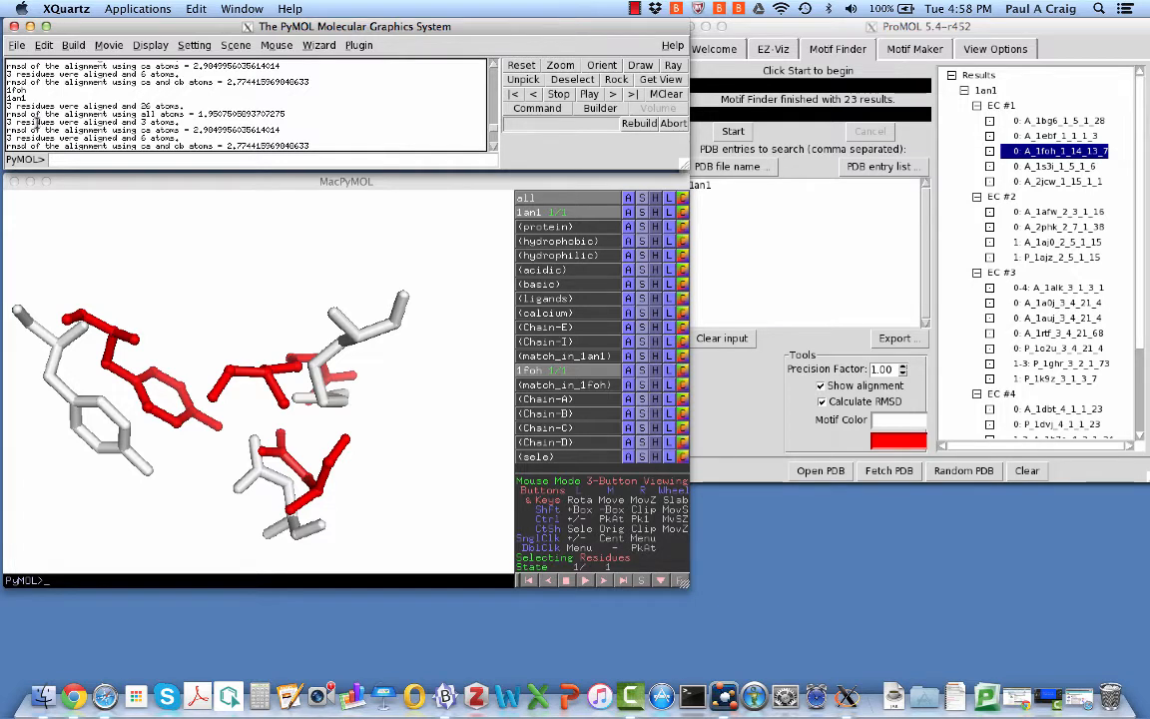
Align 1an1 with the EC #3 motif A_1auj_3_4_21_4.
{"action": "left_click", "coordinate": [1012, 151]}
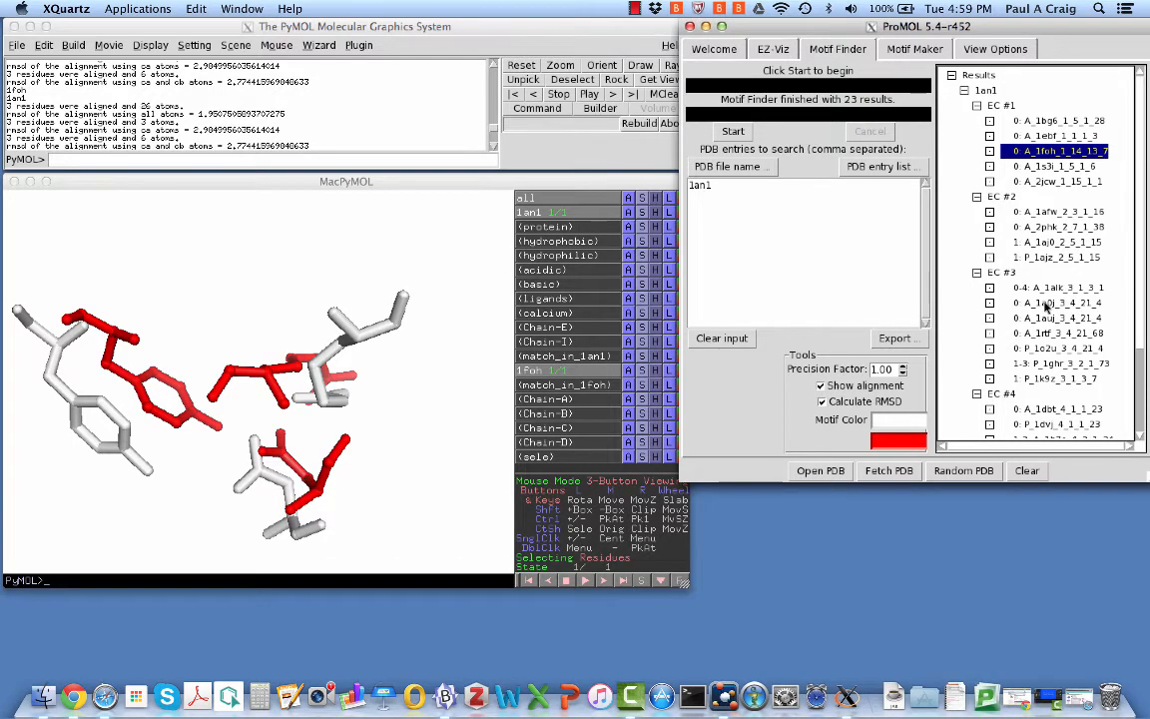
{"action": "left_click", "coordinate": [1057, 318]}
{"action": "left_click", "coordinate": [381, 180]}
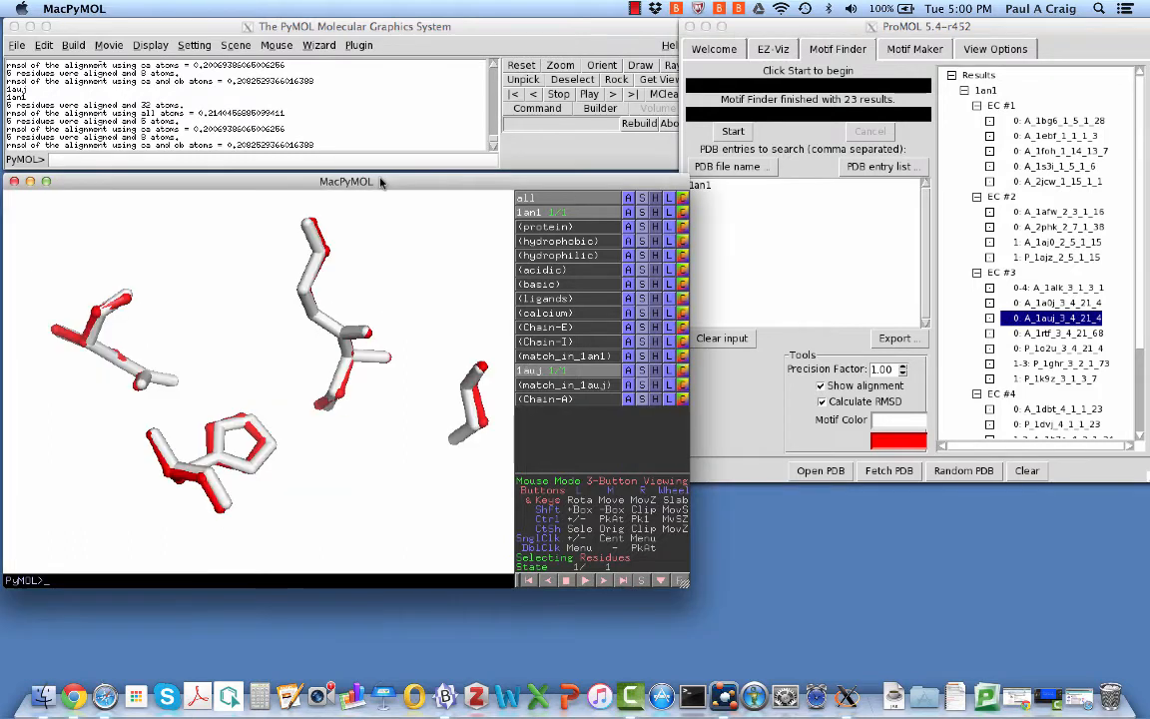
{"action": "left_click", "coordinate": [965, 175]}
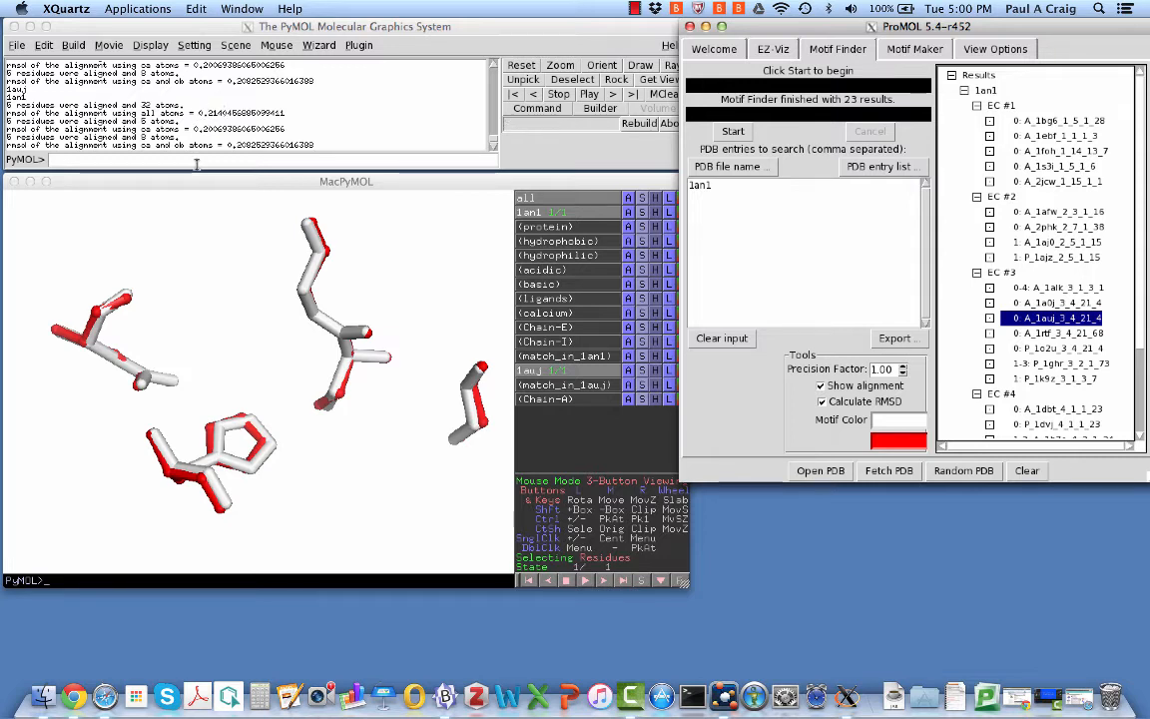
Inspect the 1auj superposition from a rotated angle and select the white histidine residue to identify it.
{"action": "left_click", "coordinate": [322, 258]}
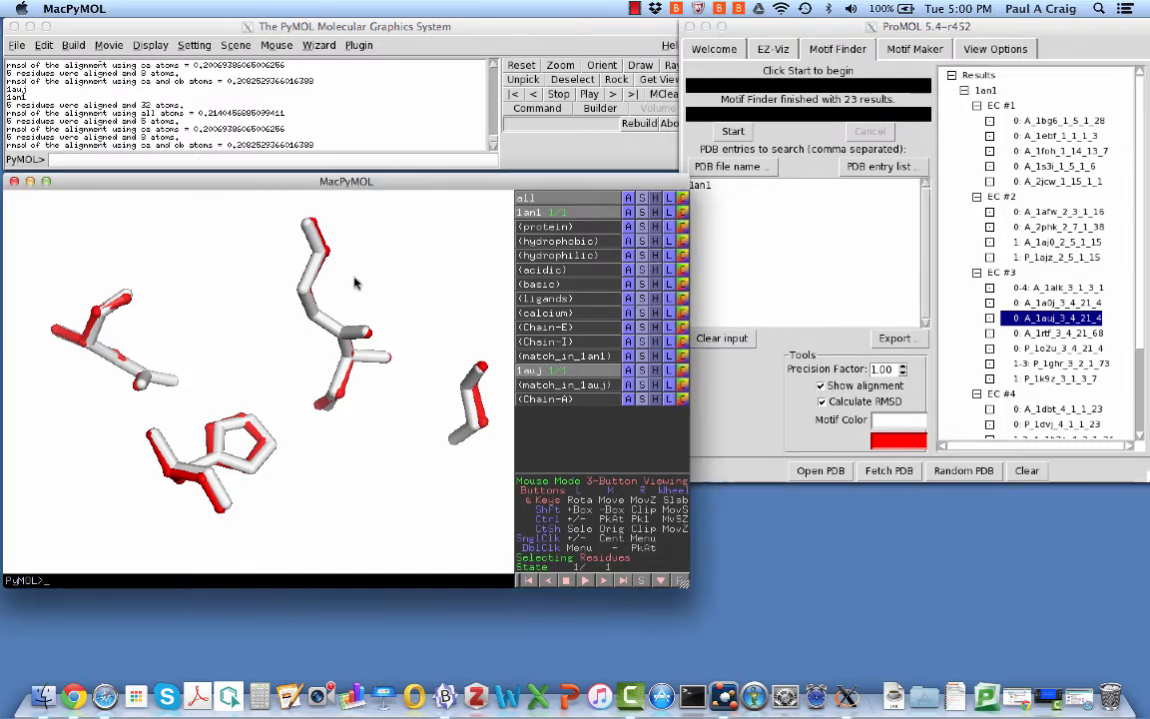
{"action": "left_click_drag", "start_coordinate": [321, 257], "coordinate": [330, 290]}
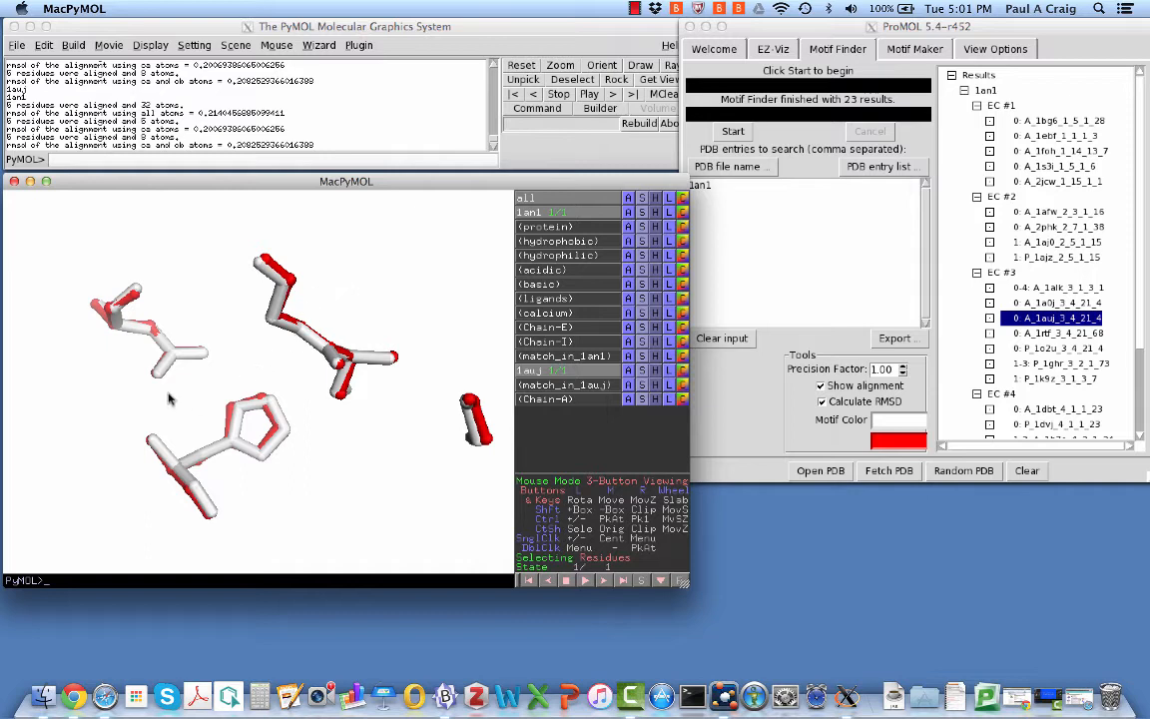
{"action": "left_click", "coordinate": [216, 451]}
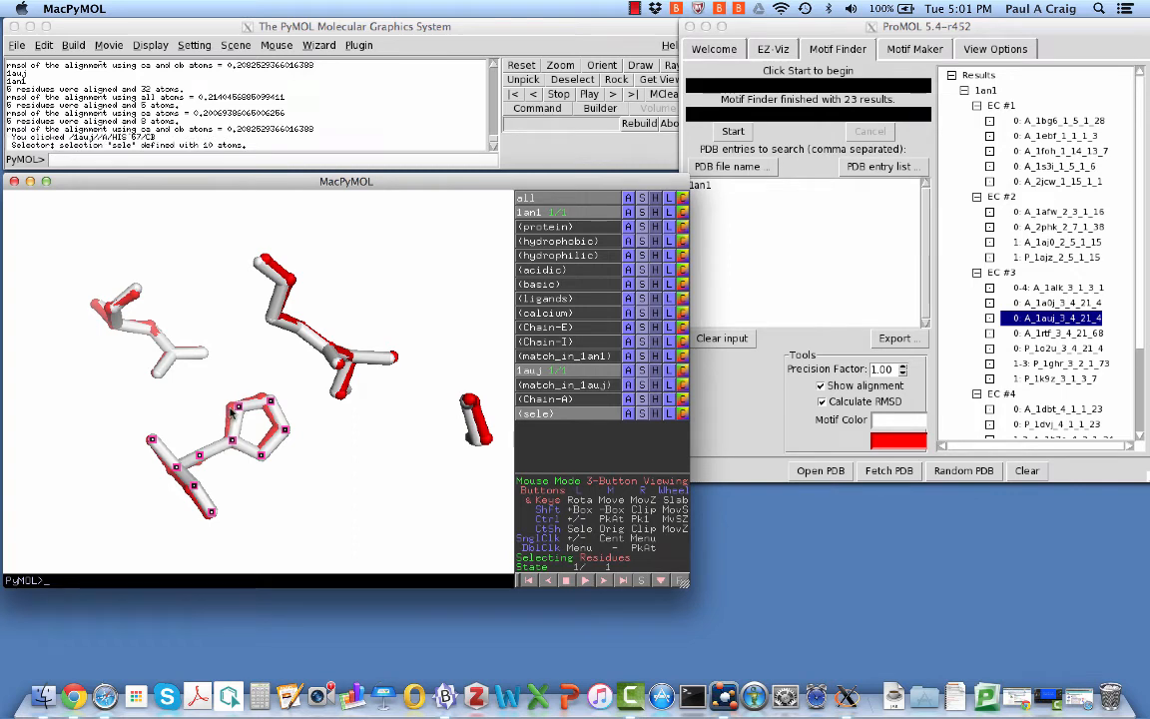
Identify the remaining overlapping 1auj and 1an1 residues by selecting the red histidine and both structures' aspartate and two glycine pairs.
{"action": "left_click", "coordinate": [232, 410]}
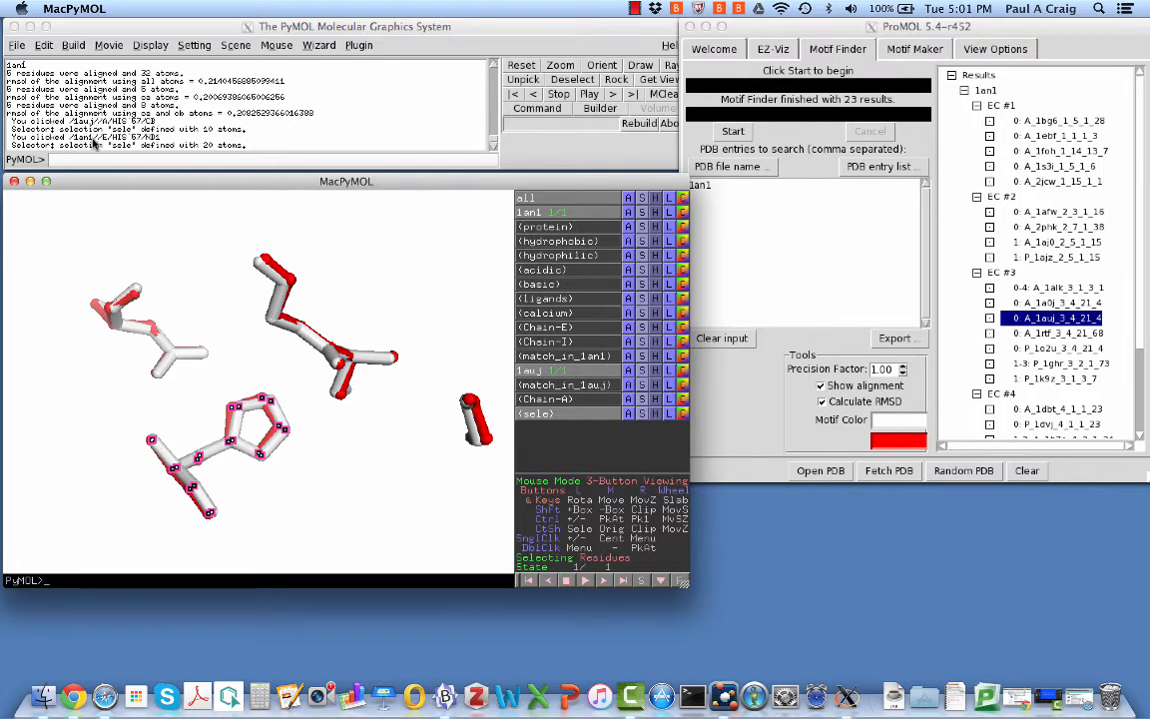
{"action": "left_click", "coordinate": [115, 329]}
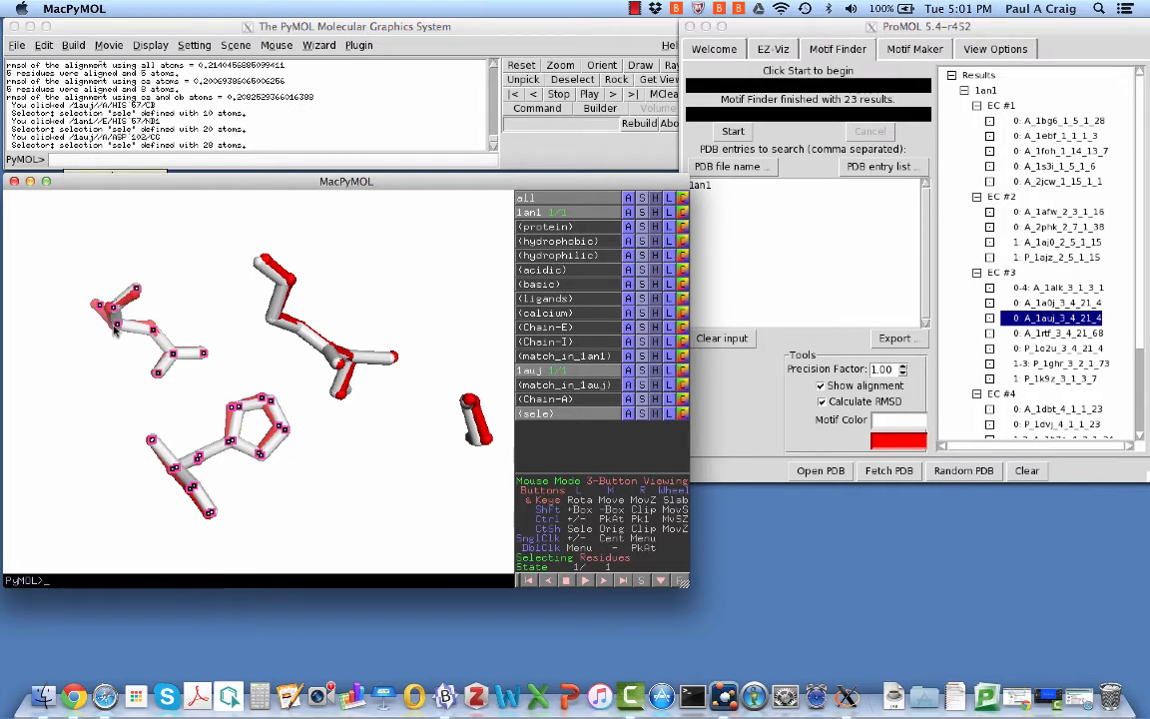
{"action": "left_click", "coordinate": [118, 322]}
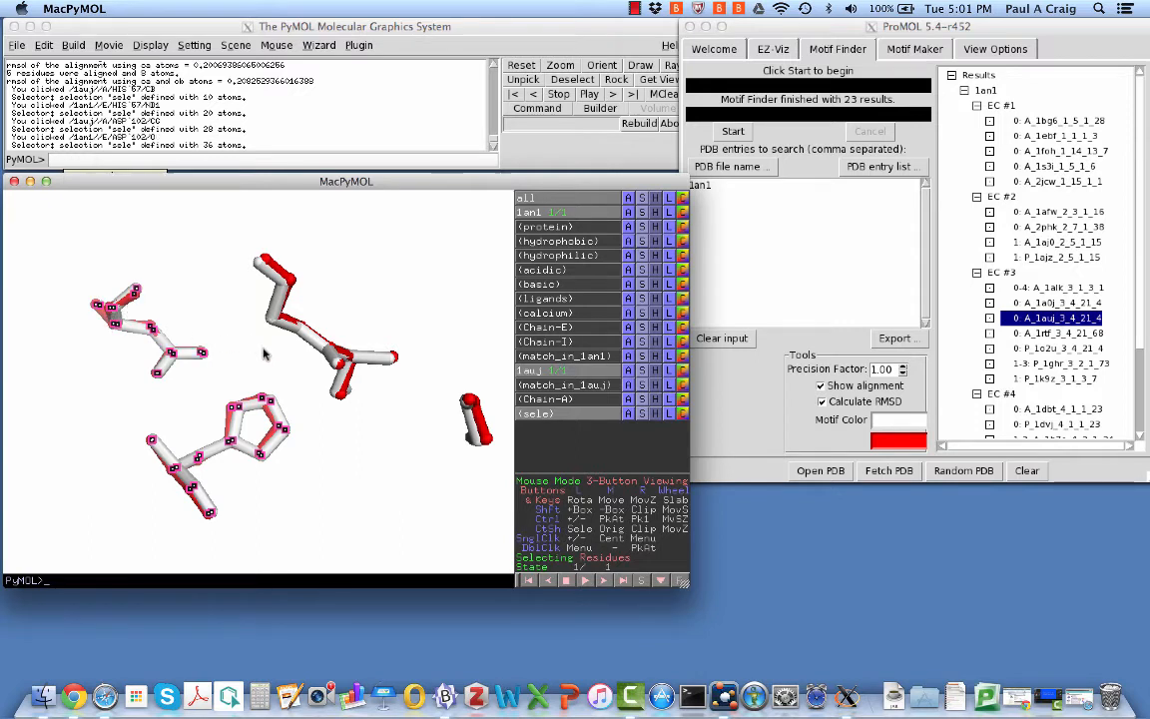
{"action": "left_click", "coordinate": [258, 263]}
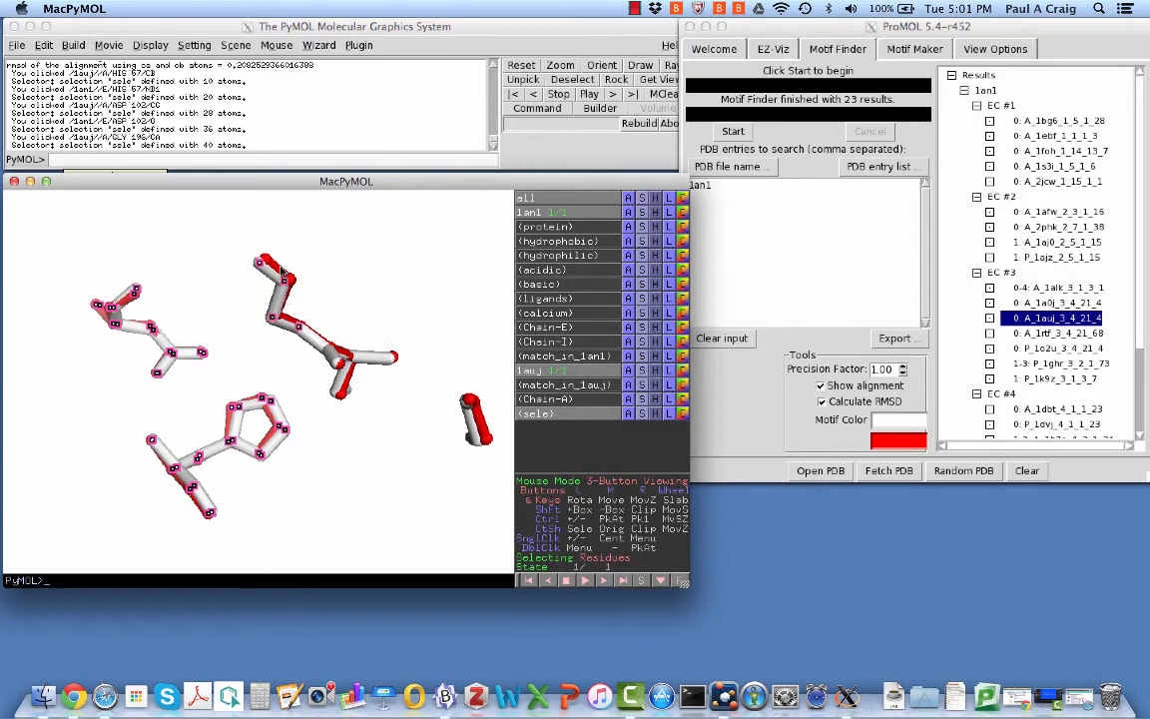
{"action": "left_click", "coordinate": [284, 271]}
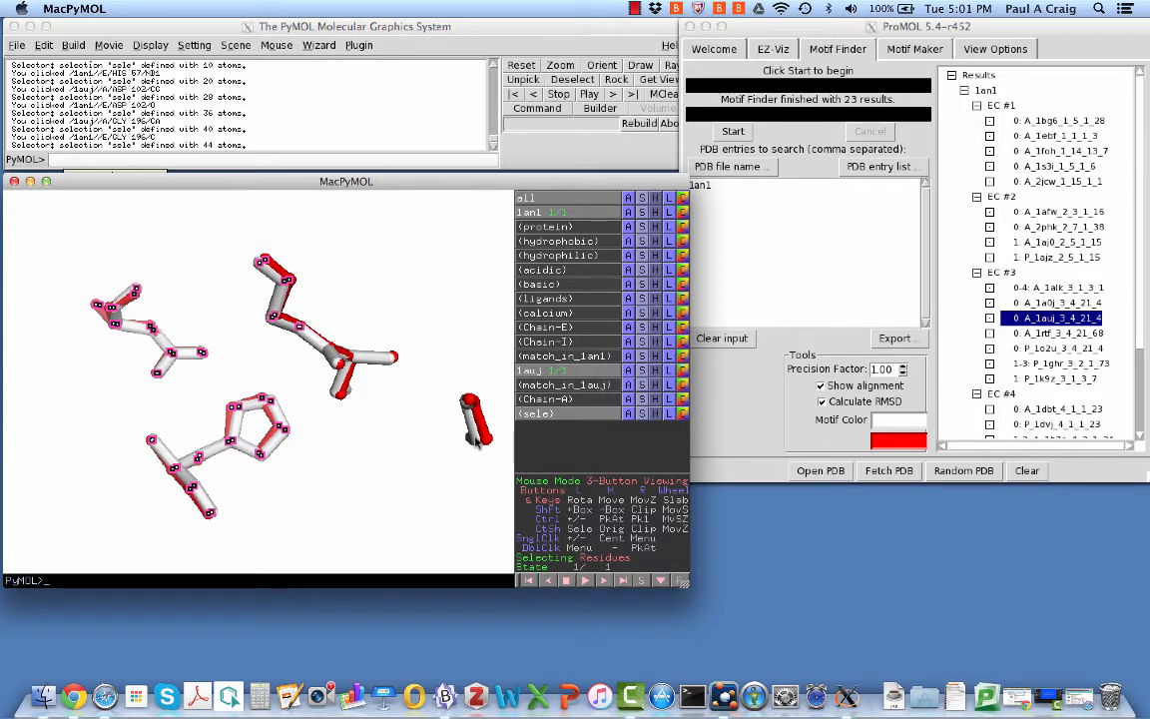
{"action": "left_click", "coordinate": [475, 440]}
{"action": "left_click", "coordinate": [487, 434]}
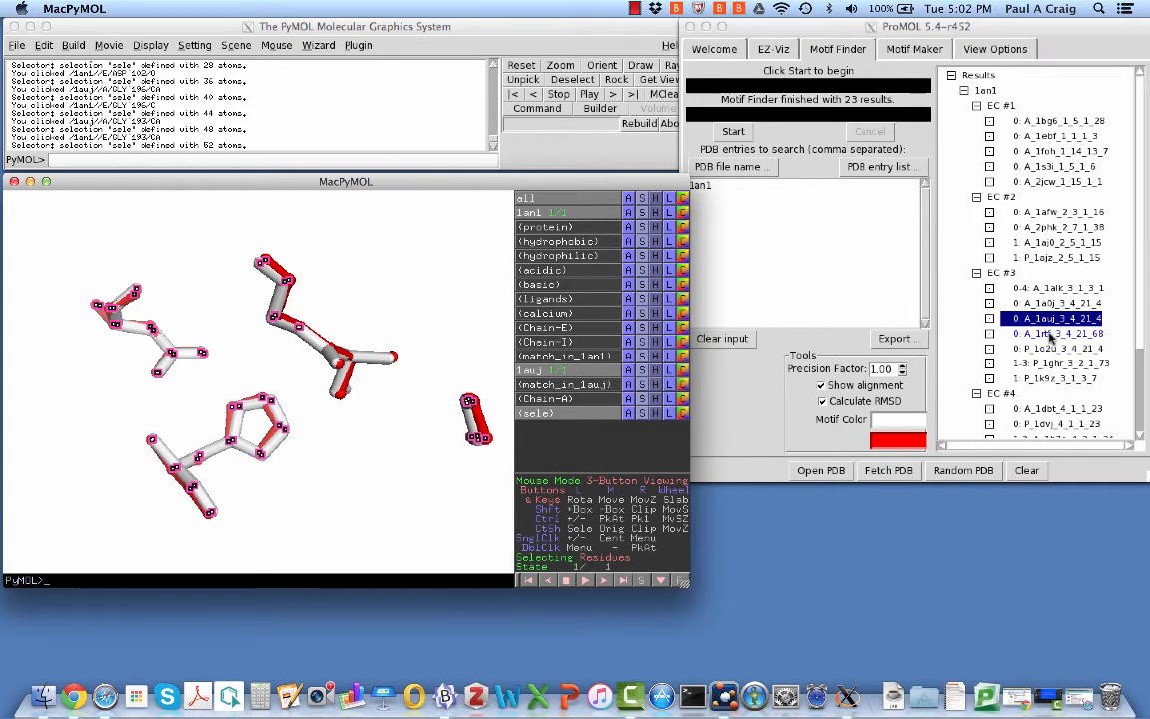
Align 1an1 with the EC #3 motif A_1rtf_3_4_21_68 and rotate the superposition to show the residues separately.
{"action": "left_click", "coordinate": [1051, 335]}
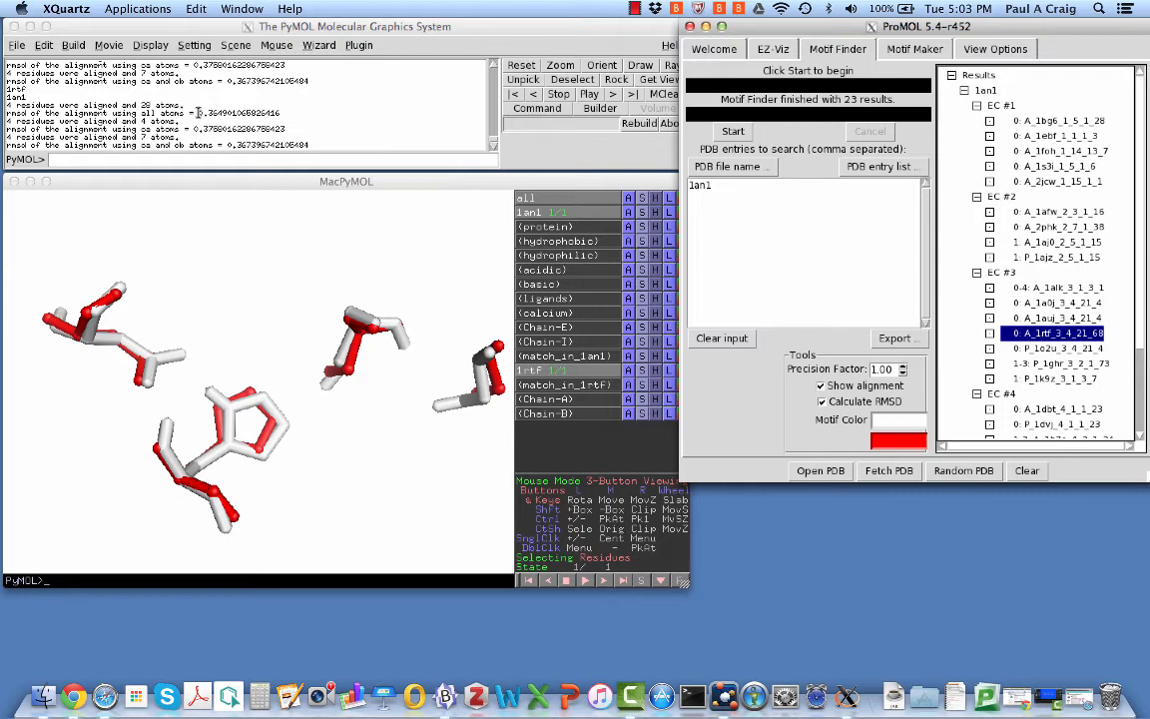
{"action": "left_click_drag", "start_coordinate": [243, 239], "coordinate": [190, 355]}
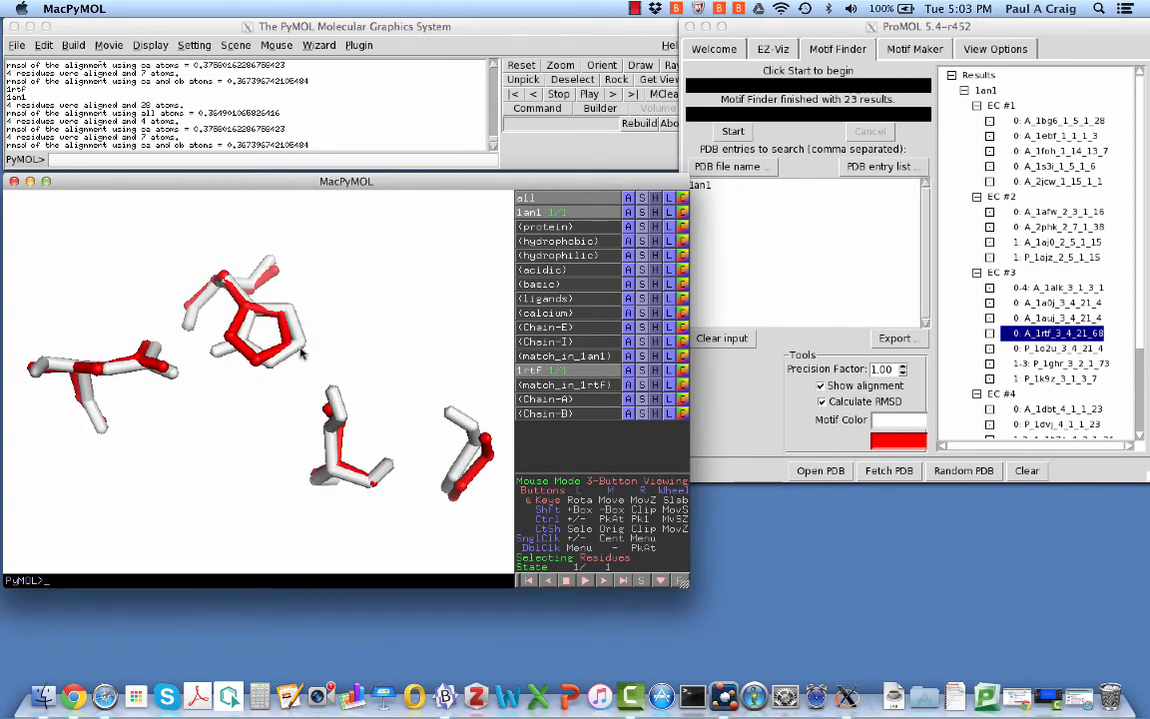
{"action": "left_click_drag", "start_coordinate": [301, 352], "coordinate": [342, 356]}
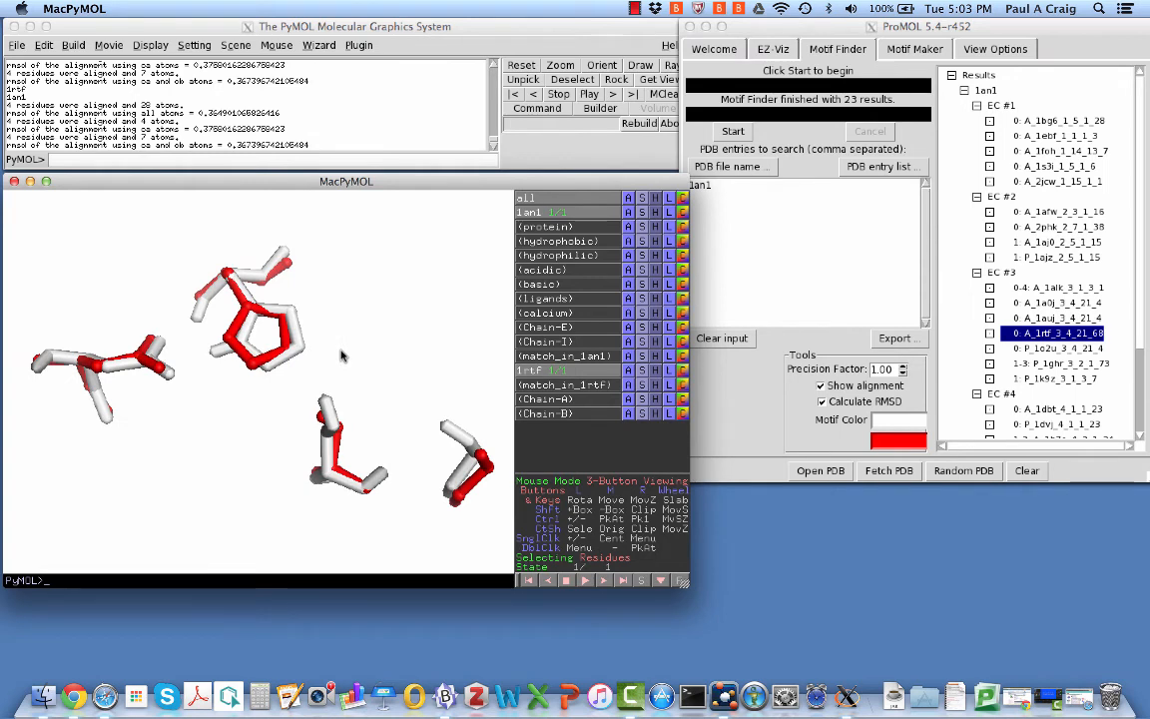
Save the 1rtf alignment view to the Desktop as a PNG image named Query_of_1an1_against_1rtg.
{"action": "left_click", "coordinate": [16, 48]}
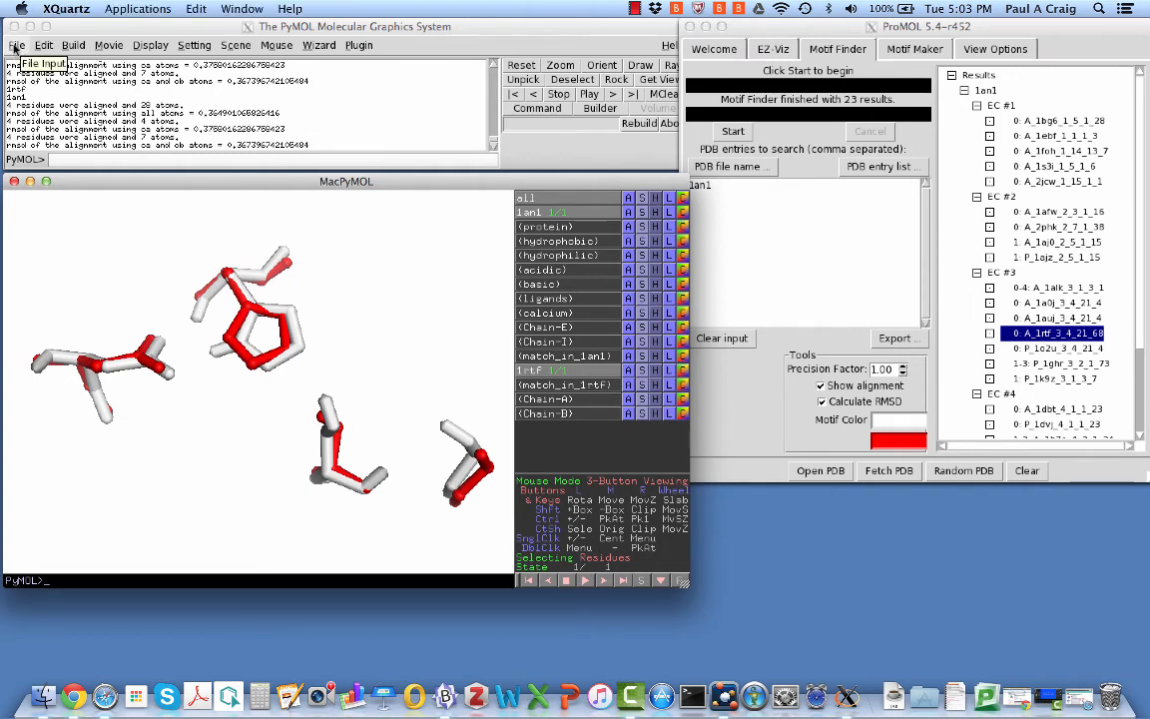
{"action": "left_click", "coordinate": [16, 46]}
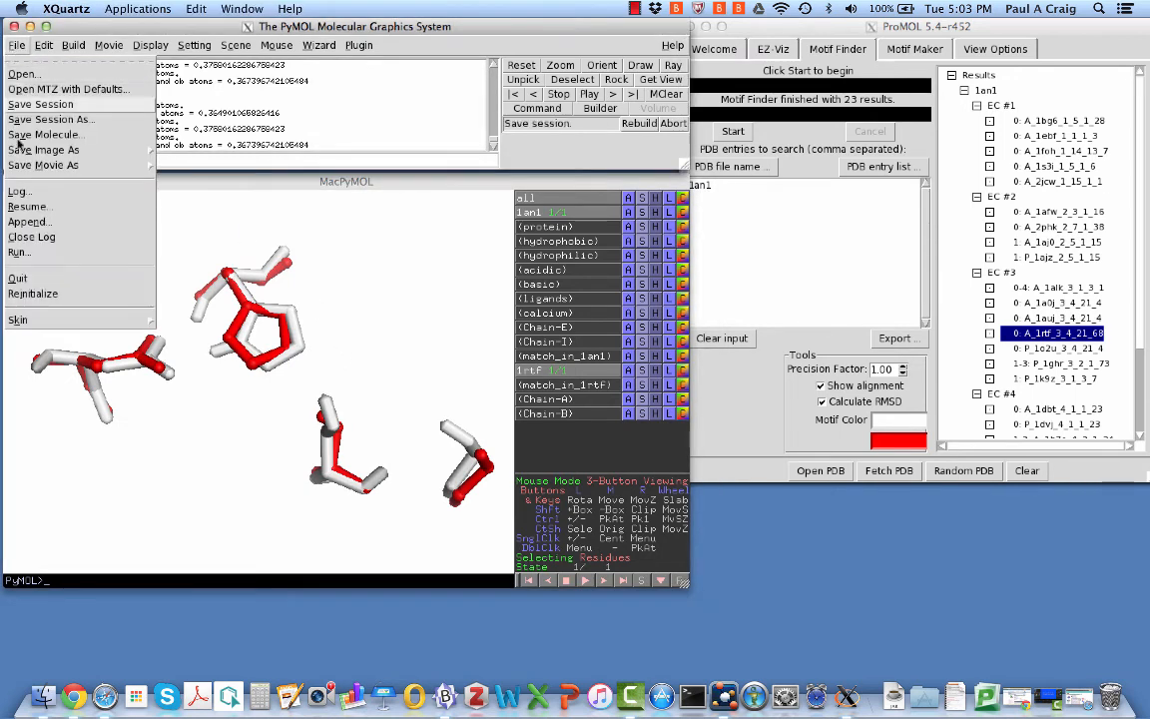
{"action": "mouse_move", "coordinate": [60, 149]}
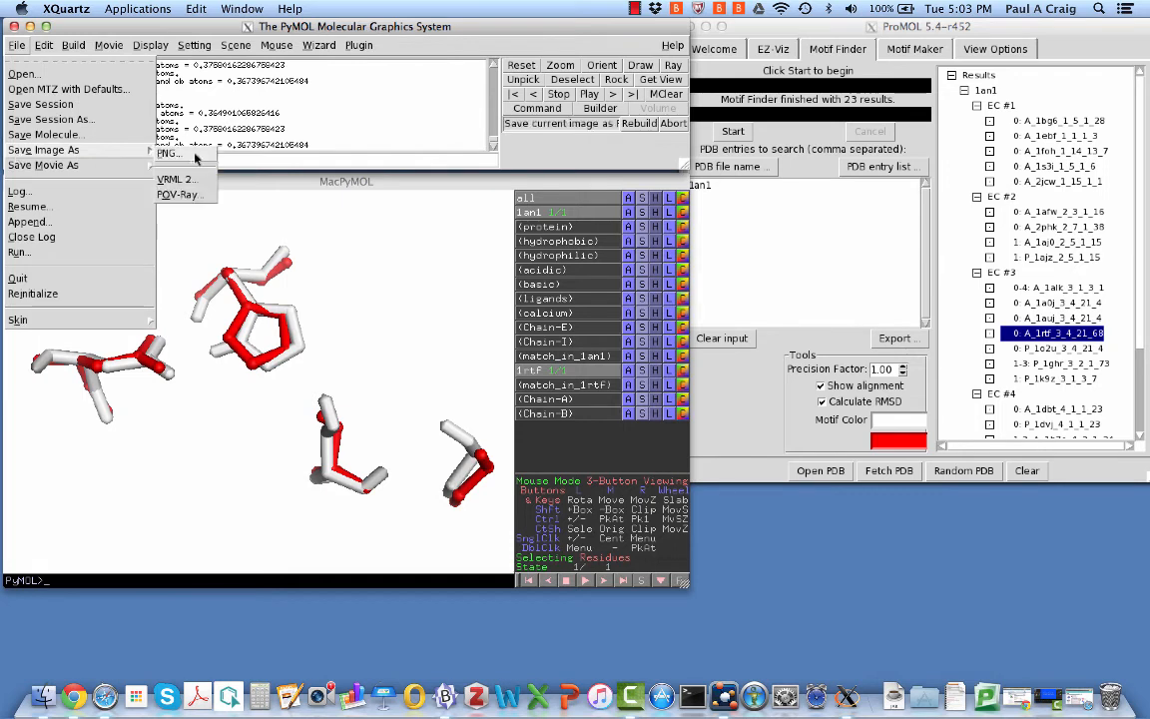
{"action": "left_click", "coordinate": [195, 155]}
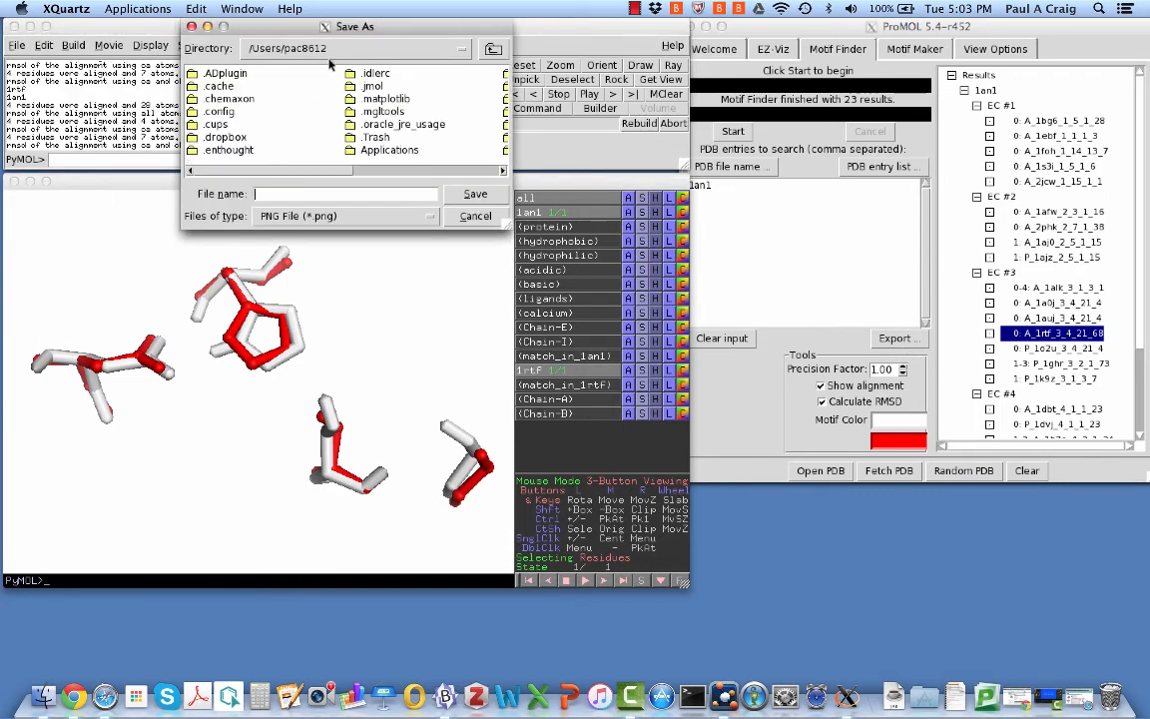
{"action": "left_click", "coordinate": [375, 171]}
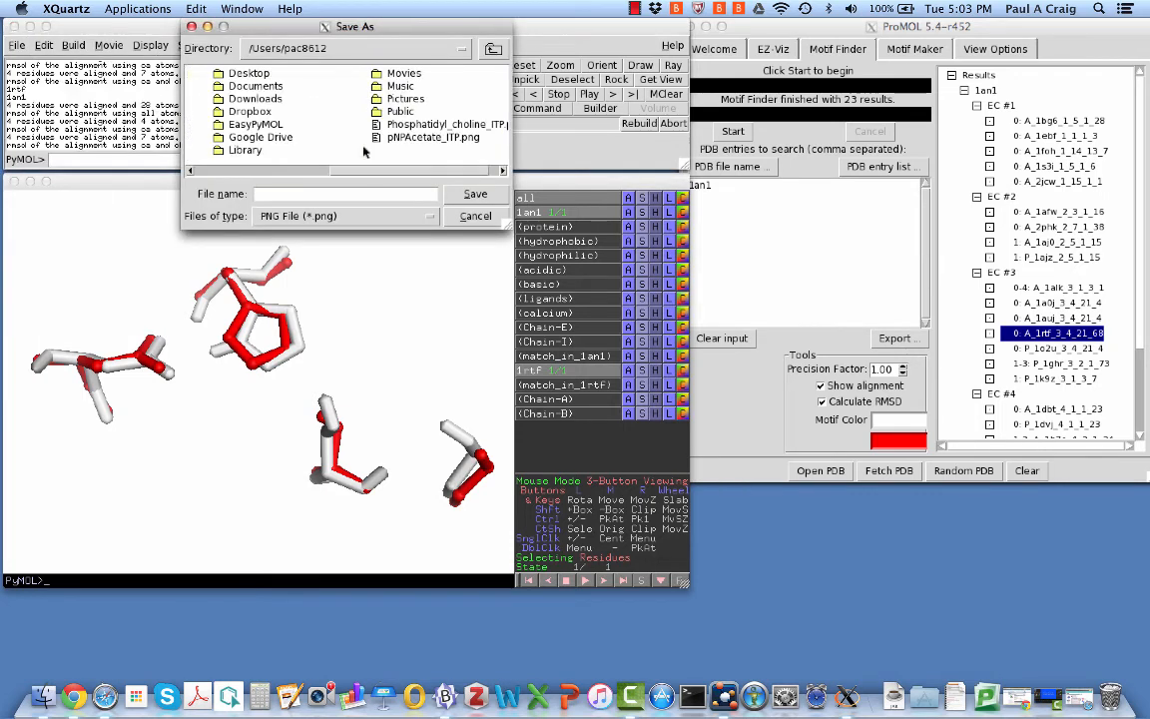
{"action": "double_click", "coordinate": [240, 73]}
{"action": "left_click", "coordinate": [281, 195]}
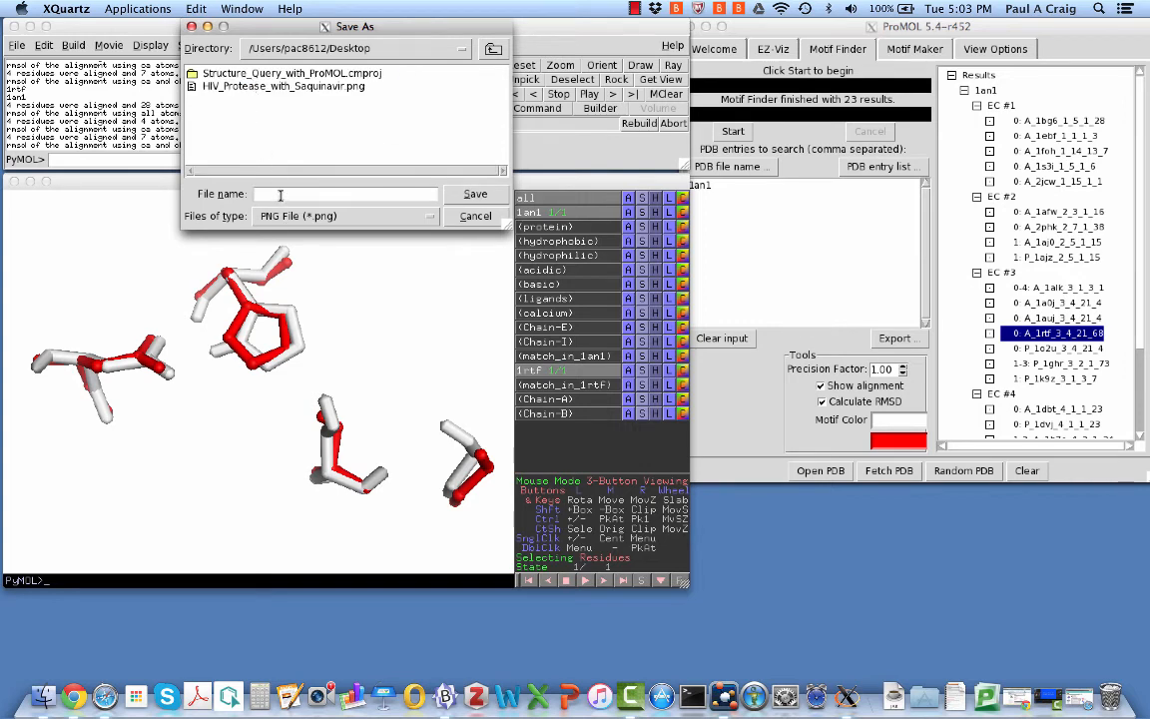
{"action": "type", "text": "Q"}
{"action": "type", "text": "1an1_against_1rtg"}
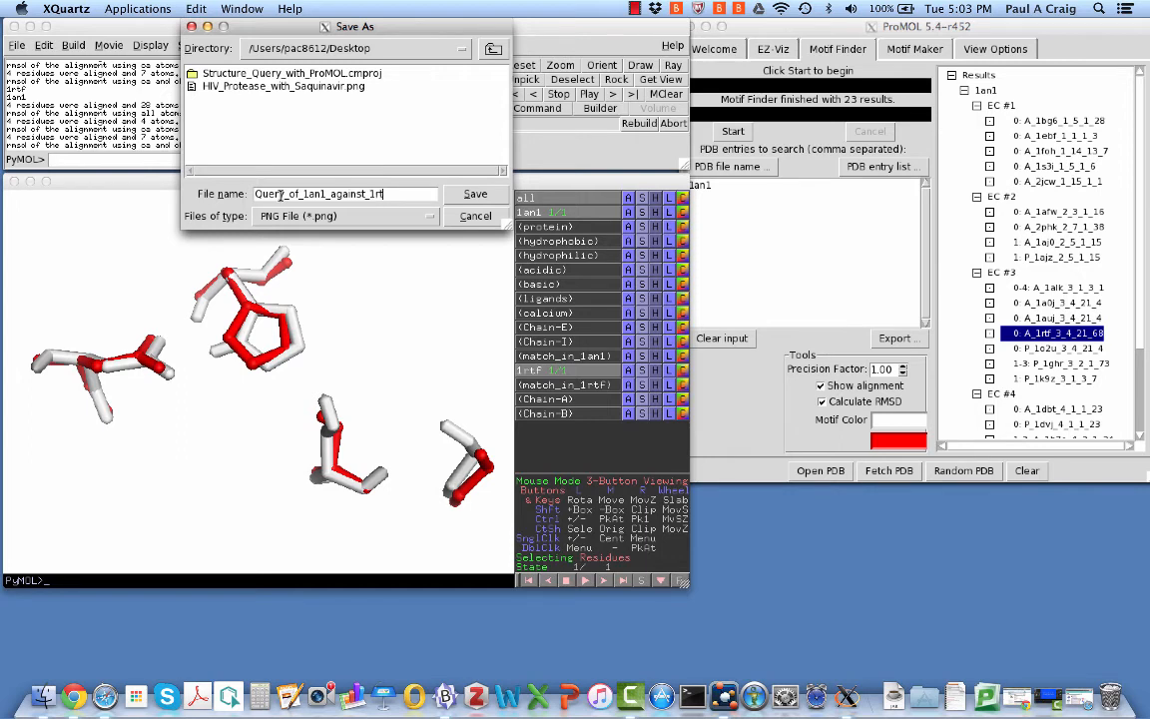
{"action": "left_click", "coordinate": [471, 194]}
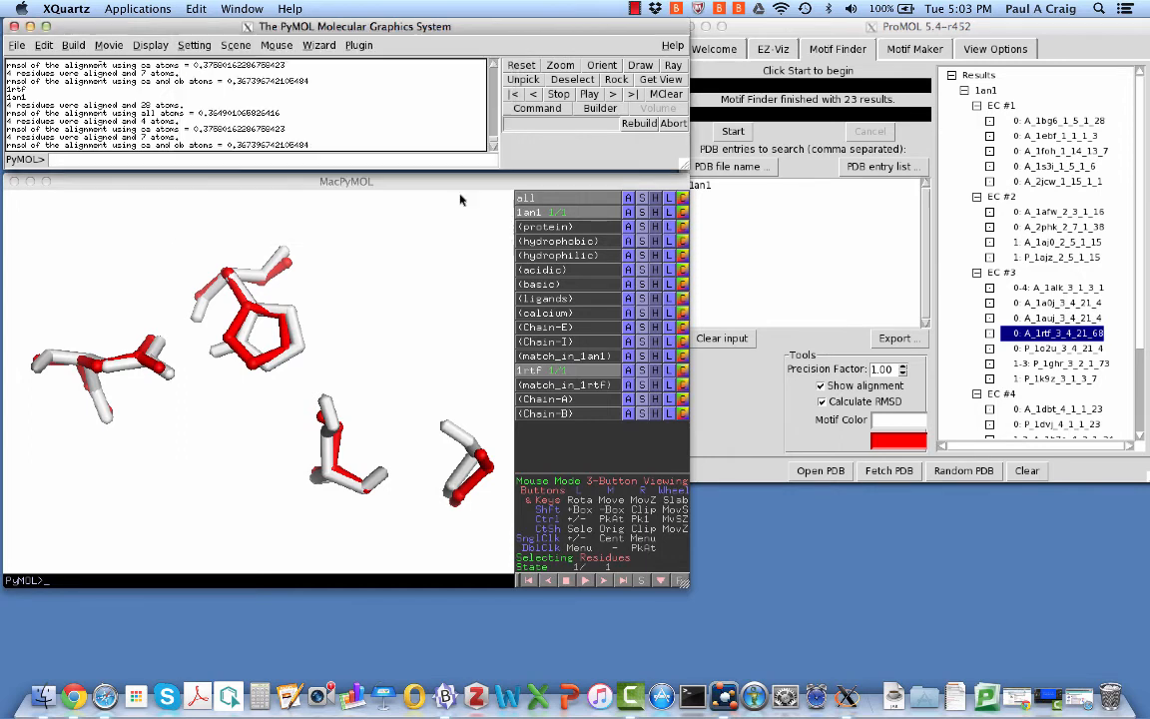
Open the saved Query_of_1an1_against_1rtg.png in Preview to check it beside the original view, then close it.
{"action": "left_click", "coordinate": [1000, 497]}
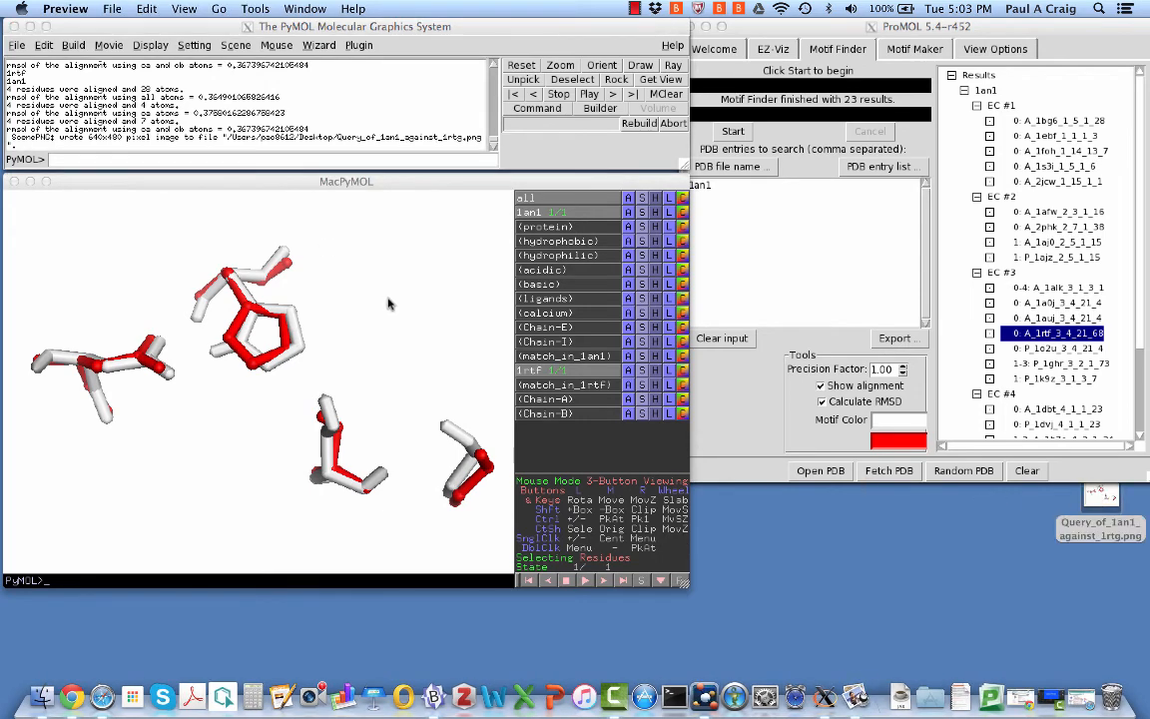
{"action": "left_click_drag", "start_coordinate": [125, 31], "coordinate": [513, 178]}
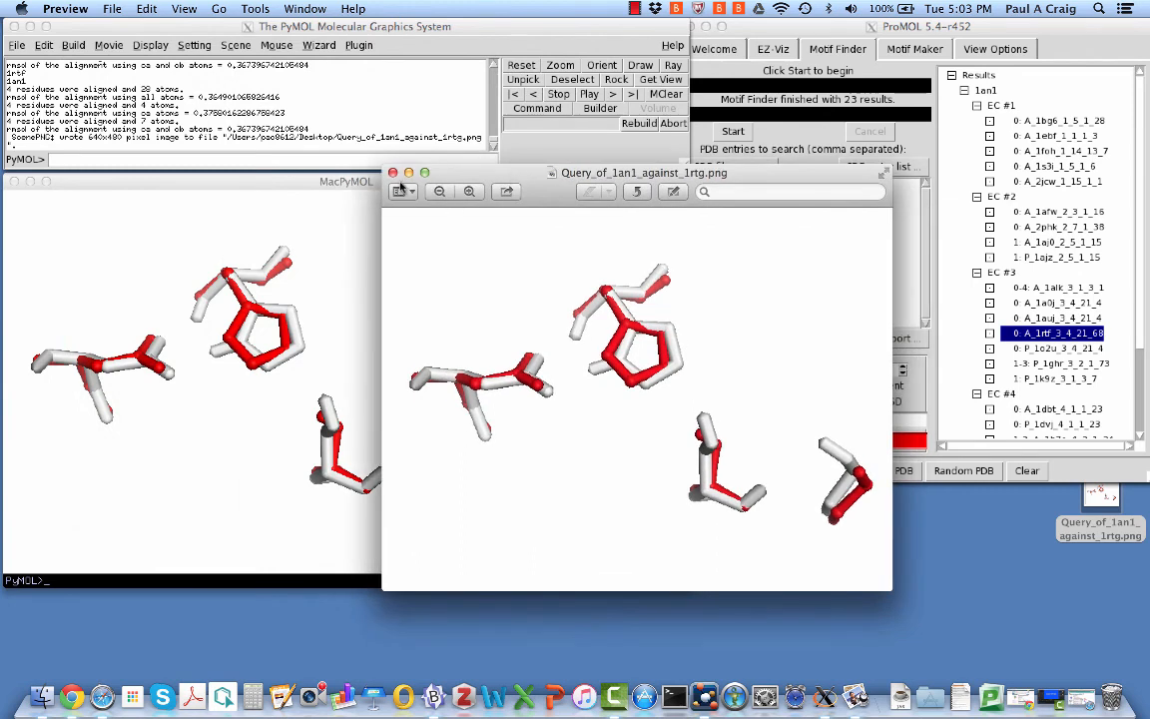
{"action": "left_click", "coordinate": [393, 174]}
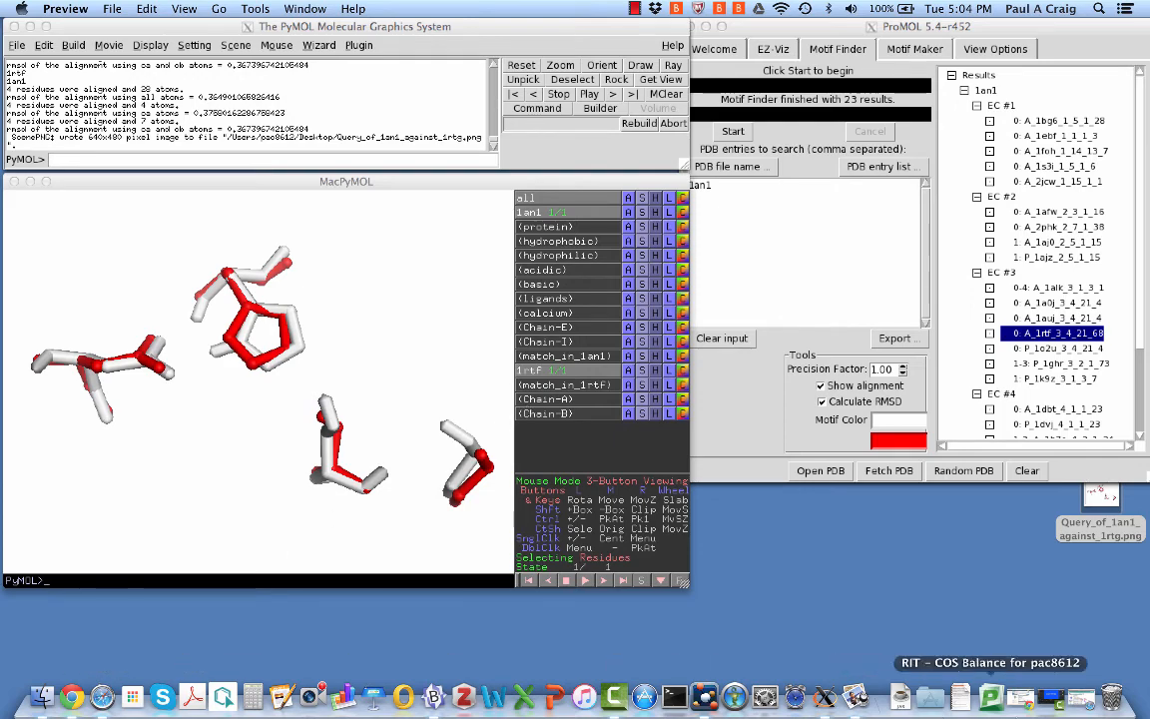
Switch to Safari and close the PDBsum secondary structure and EC 3.4.21.4 pages, leaving the RCSB 1AN1 page in view.
{"action": "left_click", "coordinate": [1080, 702]}
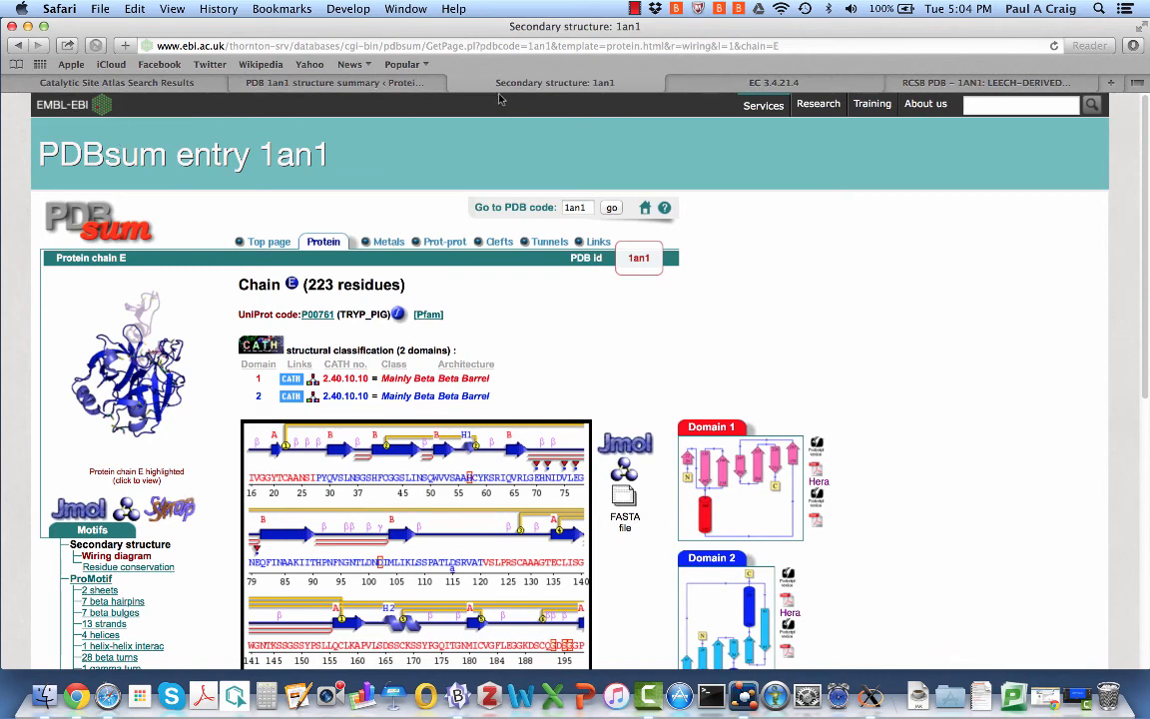
{"action": "left_click", "coordinate": [410, 82]}
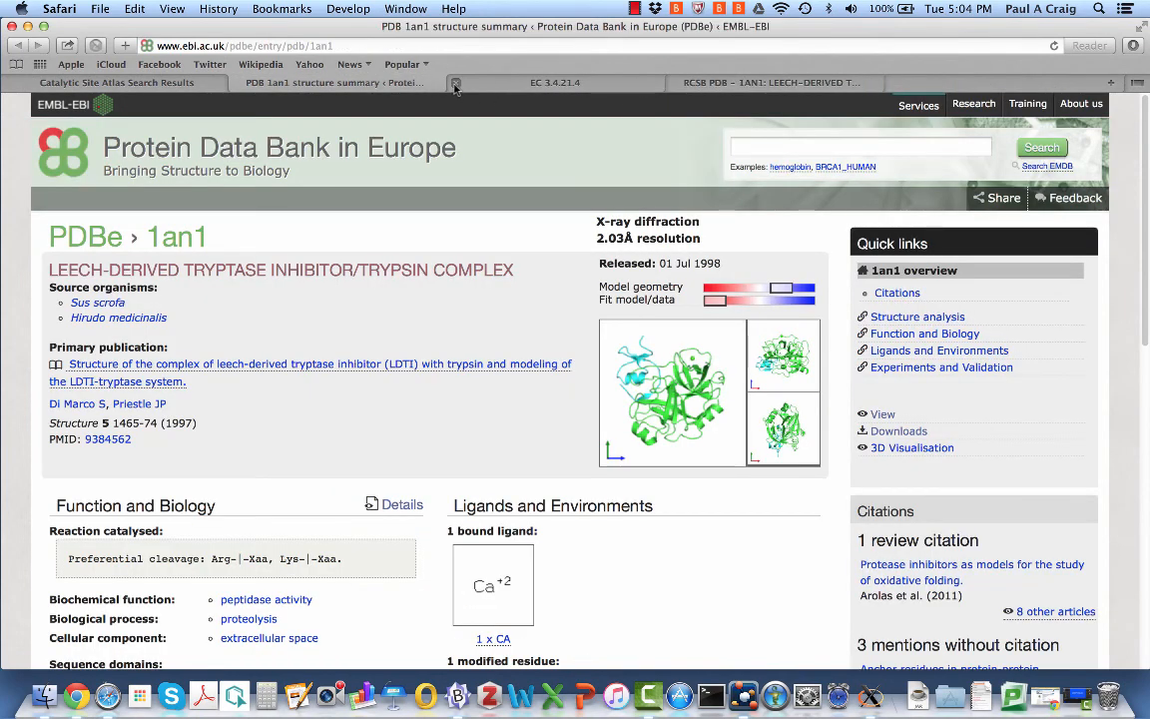
{"action": "left_click", "coordinate": [455, 85]}
{"action": "left_click", "coordinate": [487, 85]}
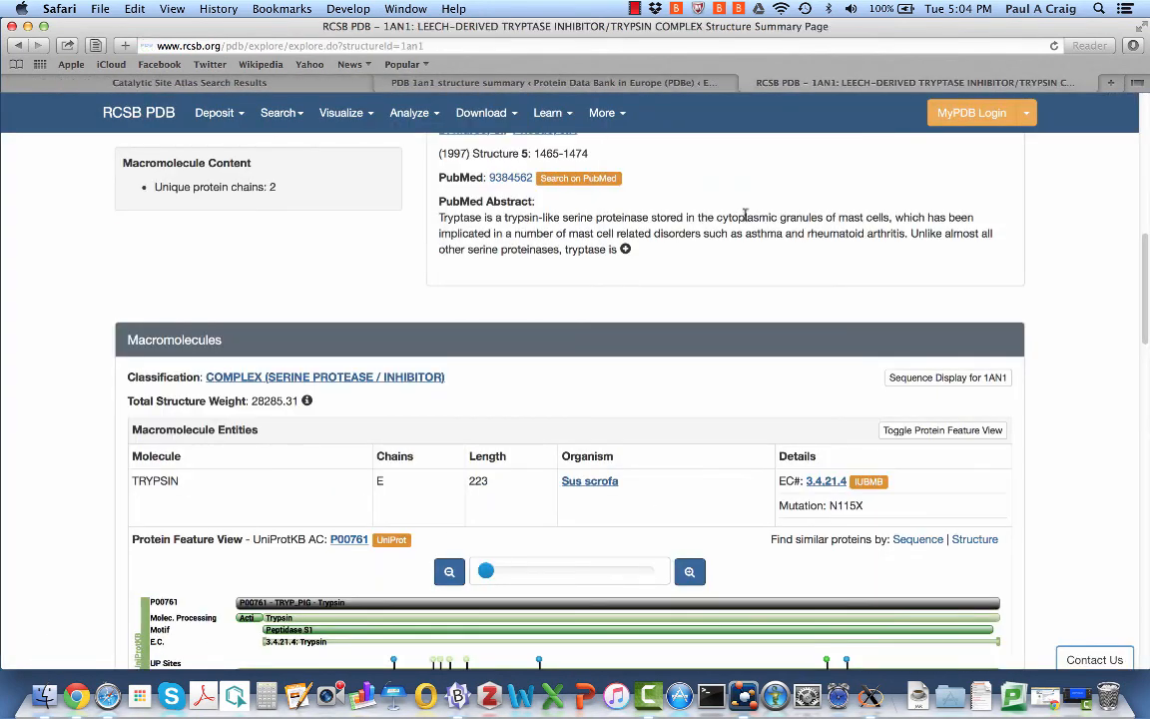
Display the FASTA sequence file for 1AN1 from its RCSB structure summary page.
{"action": "scroll", "coordinate": [752, 218], "scroll_direction": "up", "scroll_amount": 5}
{"action": "scroll", "coordinate": [752, 218], "scroll_direction": "up", "scroll_amount": 4}
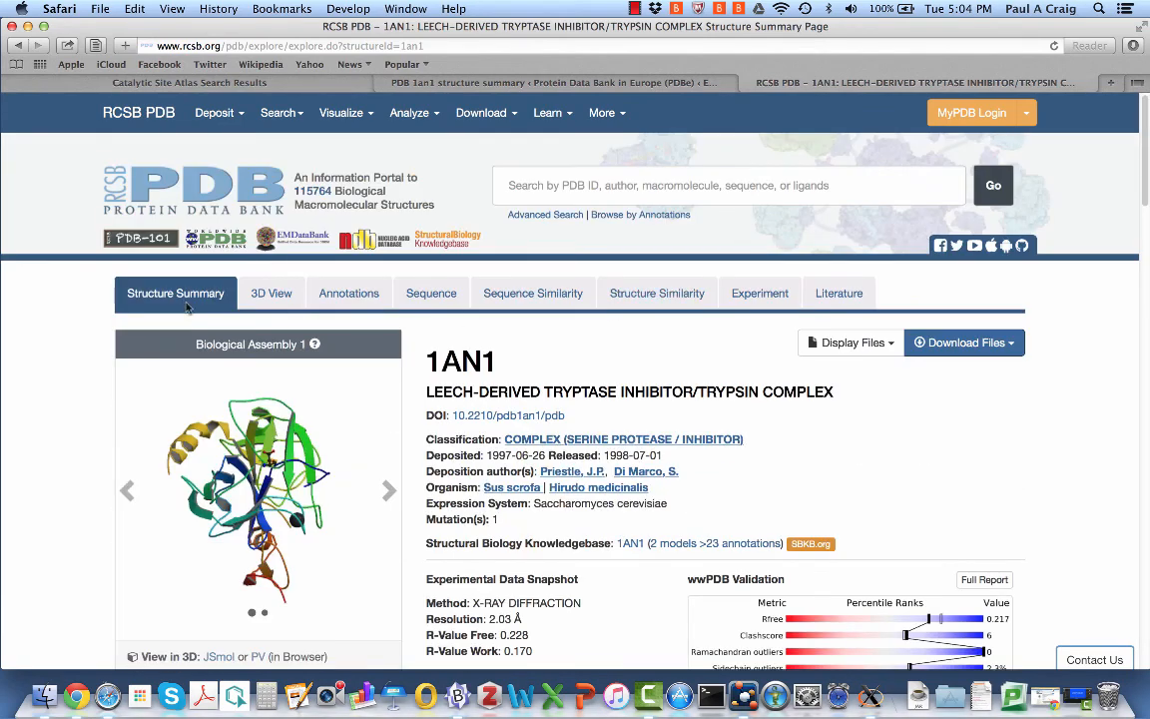
{"action": "left_click", "coordinate": [877, 344]}
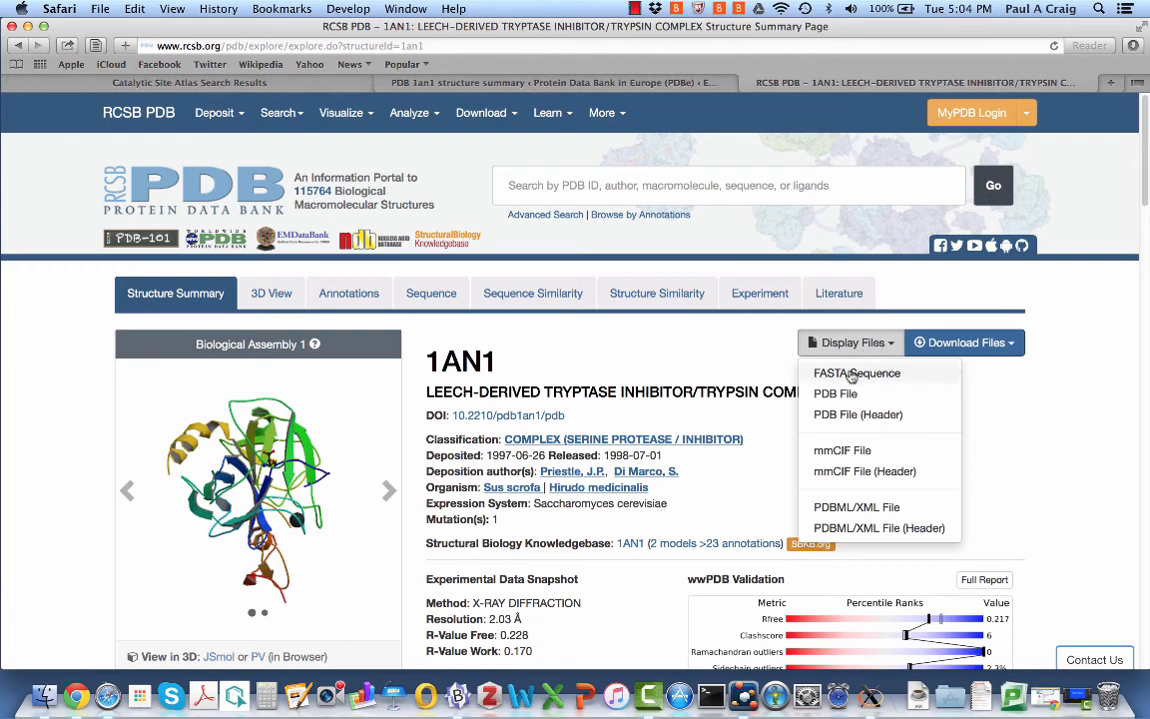
{"action": "left_click", "coordinate": [923, 379]}
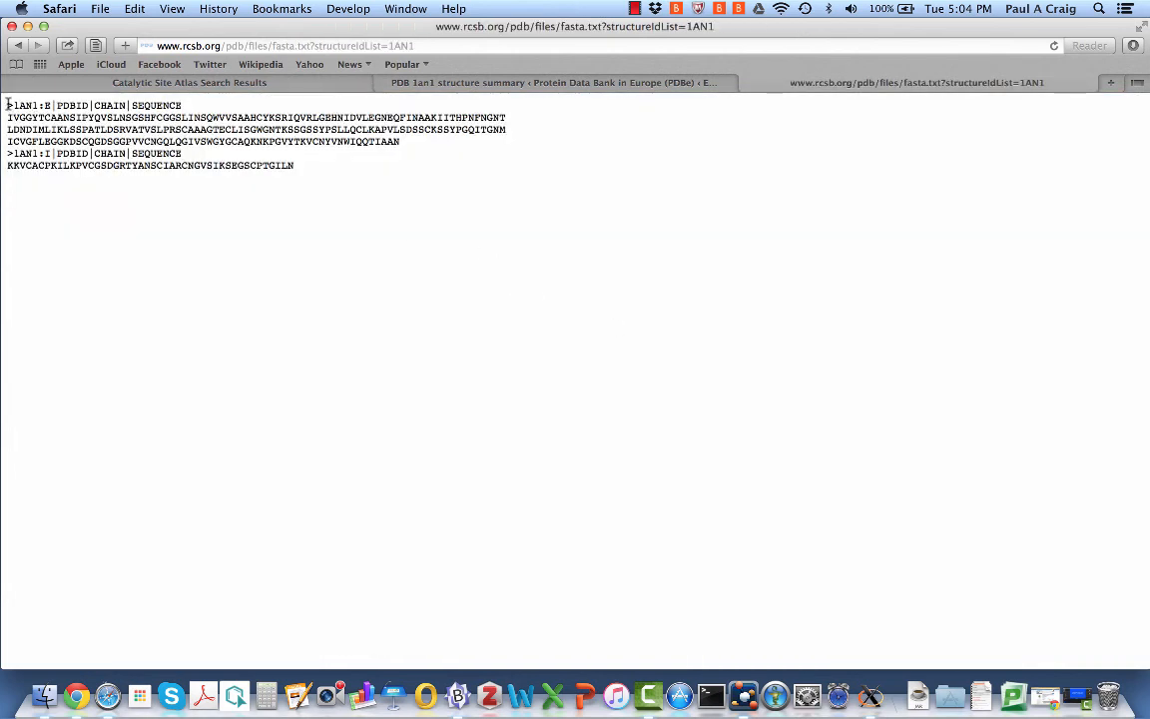
Select the chain E amino acid sequence of 1AN1 without its header line, and return to the structure summary page.
{"action": "left_click_drag", "start_coordinate": [7, 104], "coordinate": [408, 141]}
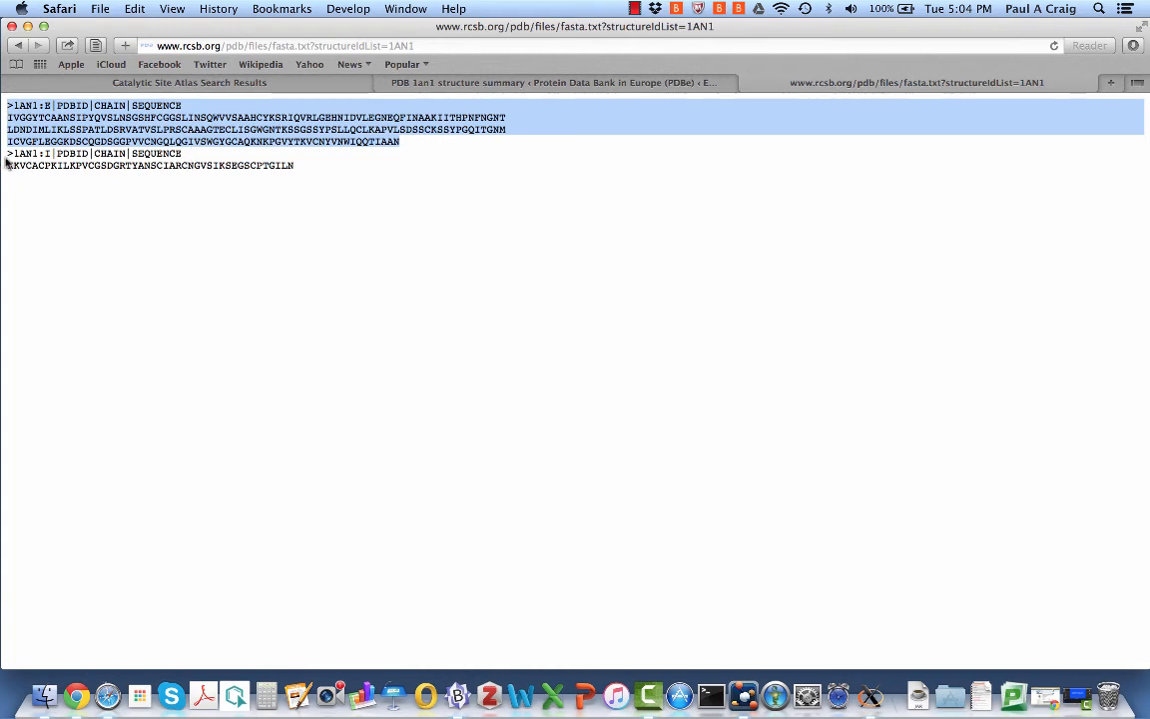
{"action": "left_click", "coordinate": [24, 104]}
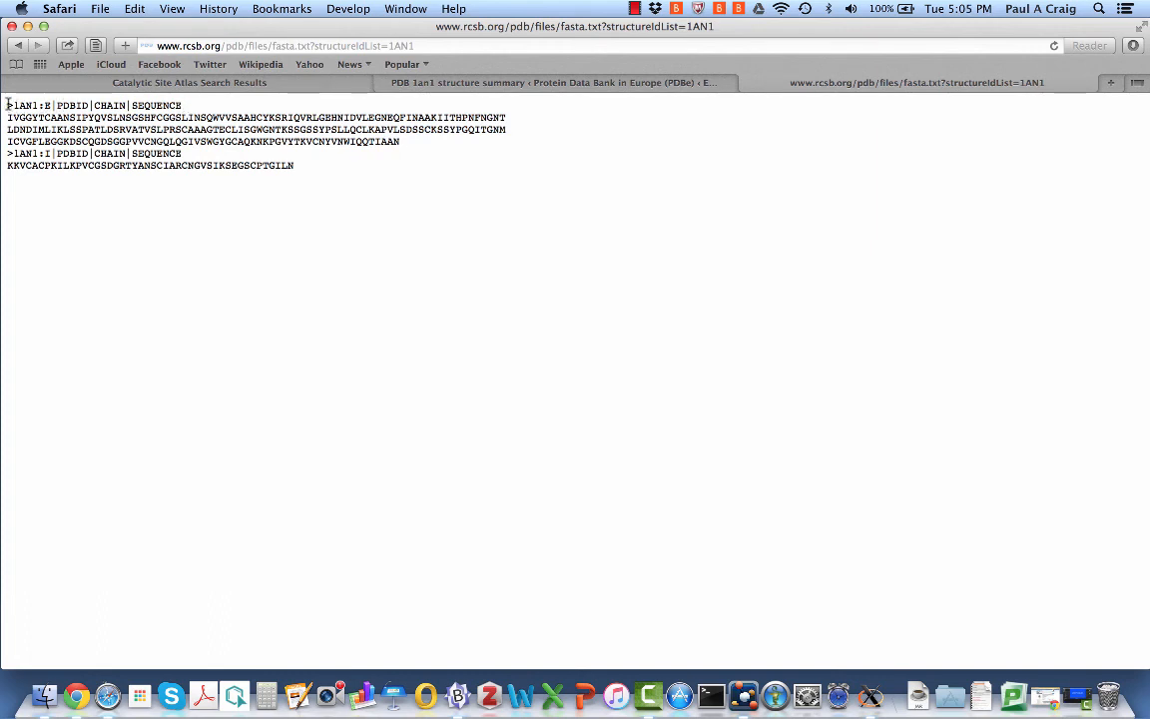
{"action": "left_click_drag", "start_coordinate": [7, 104], "coordinate": [180, 105]}
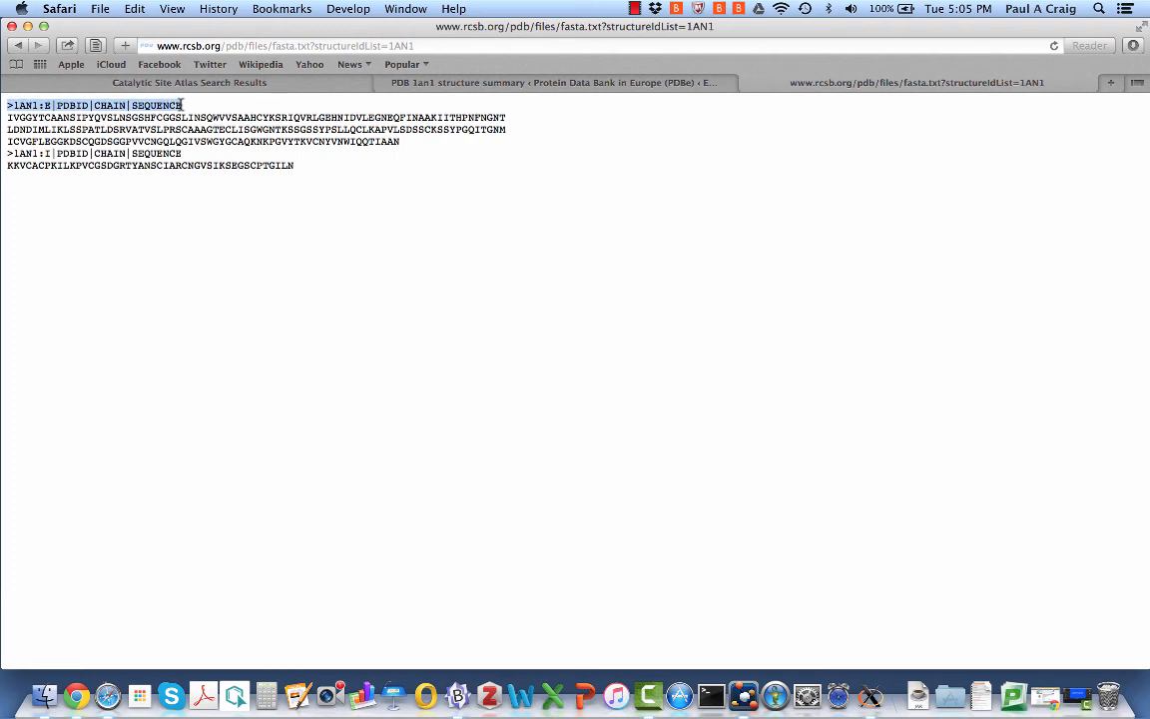
{"action": "left_click", "coordinate": [8, 120]}
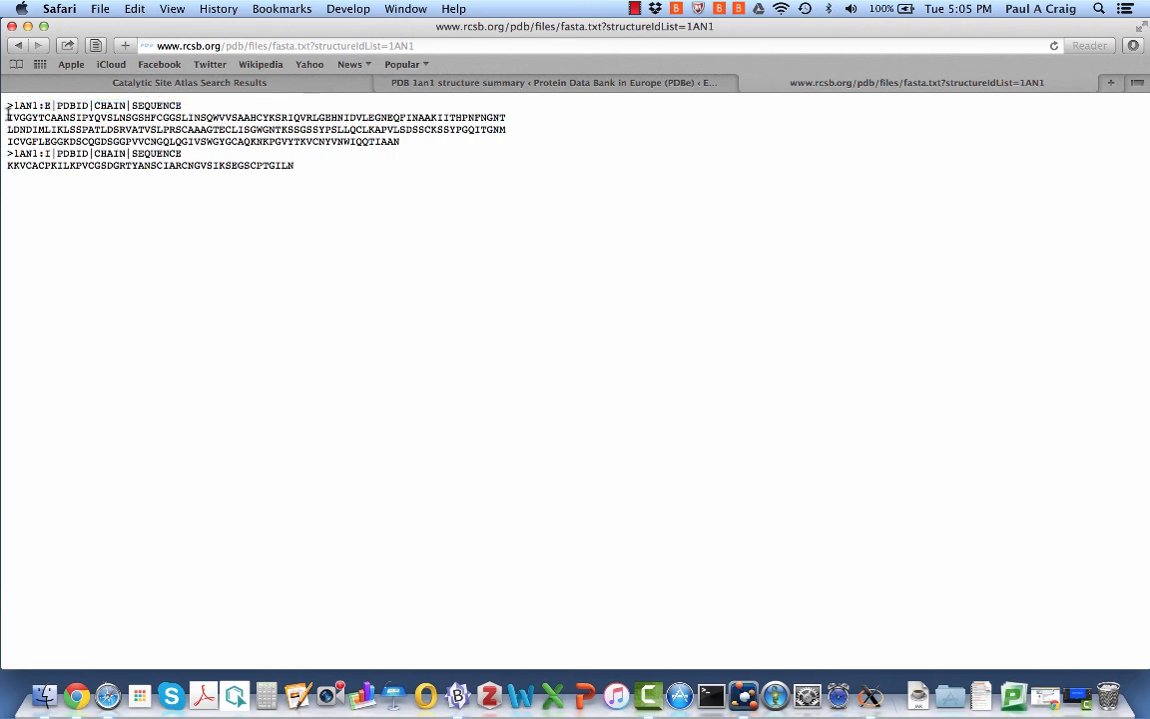
{"action": "left_click_drag", "start_coordinate": [8, 116], "coordinate": [403, 143]}
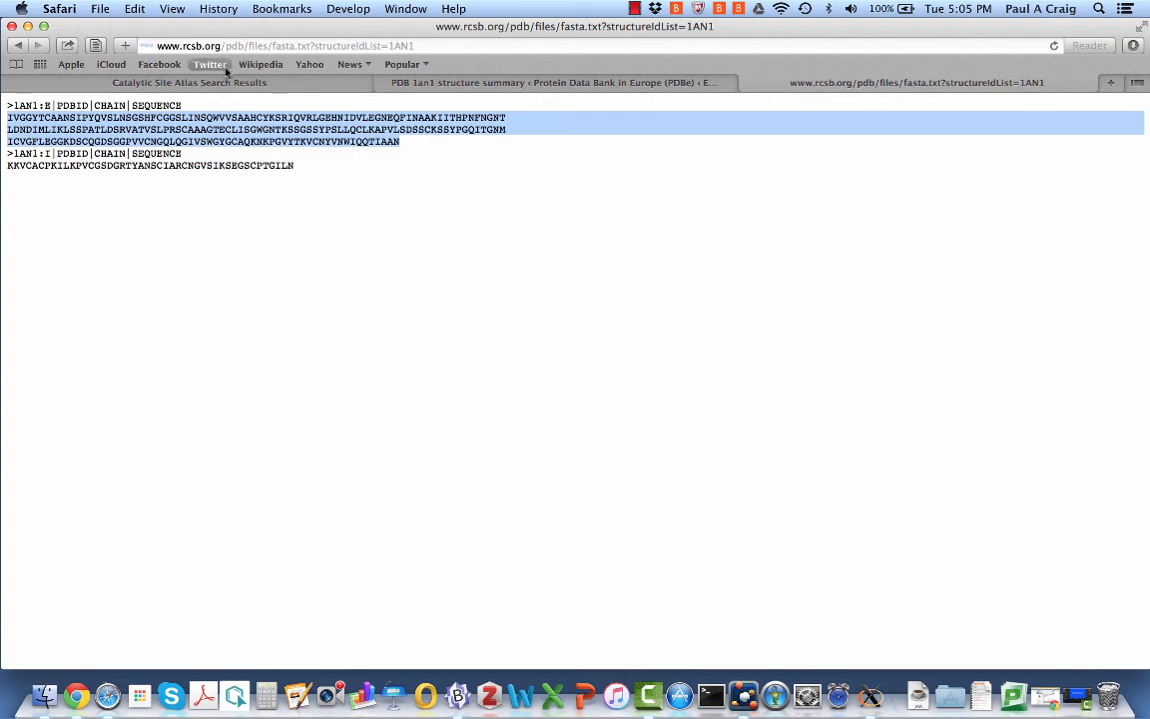
{"action": "left_click", "coordinate": [17, 45]}
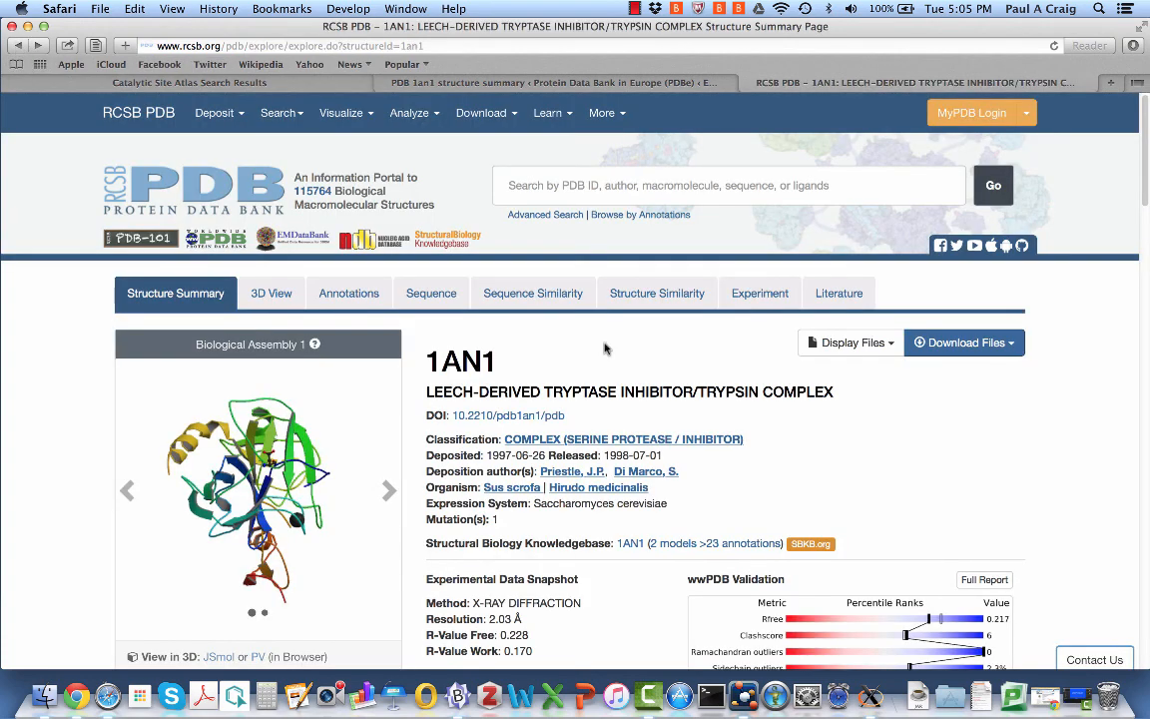